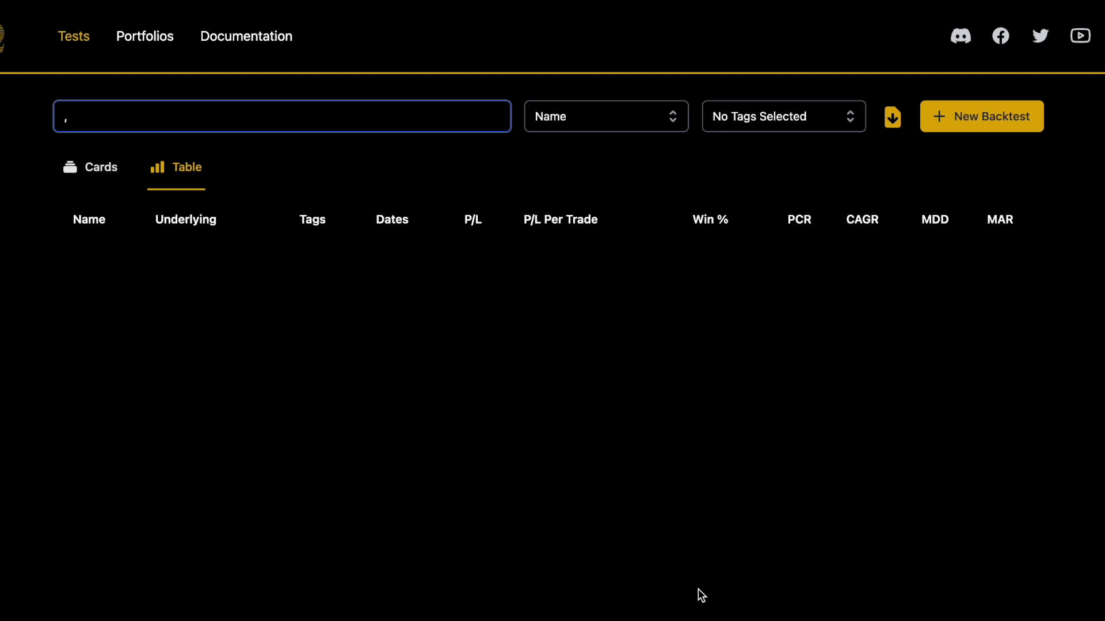
# Start a new SPX backtest covering 01/01/2019 to 06/05/2023.
pyautogui.click(995, 127)
pyautogui.click(626, 205)
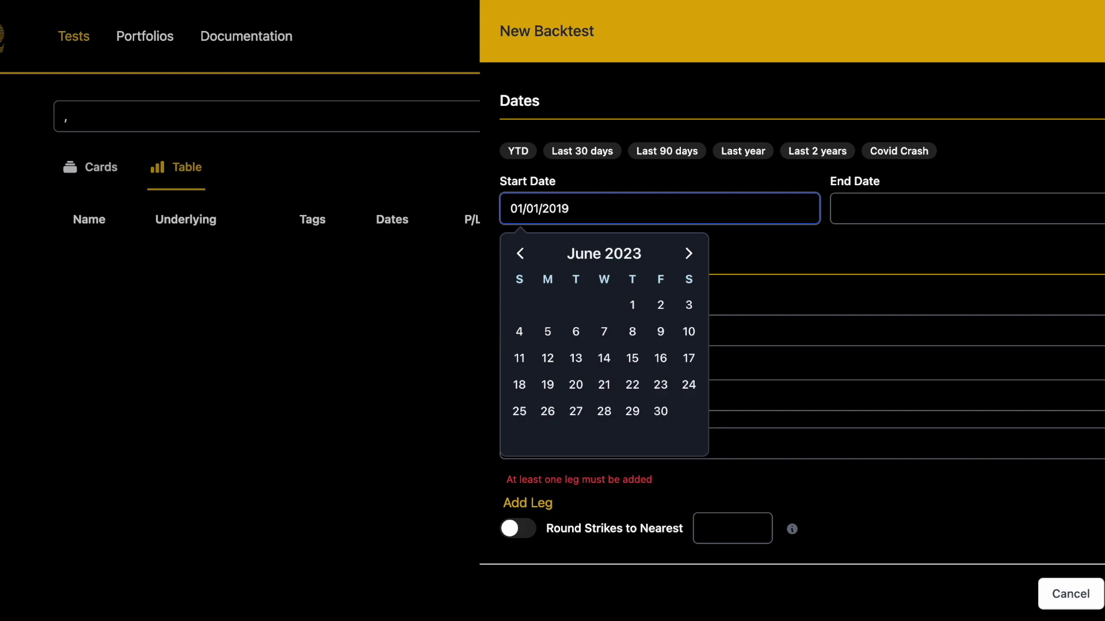
pyautogui.press('Escape')
pyautogui.click(767, 202)
pyautogui.click(1028, 202)
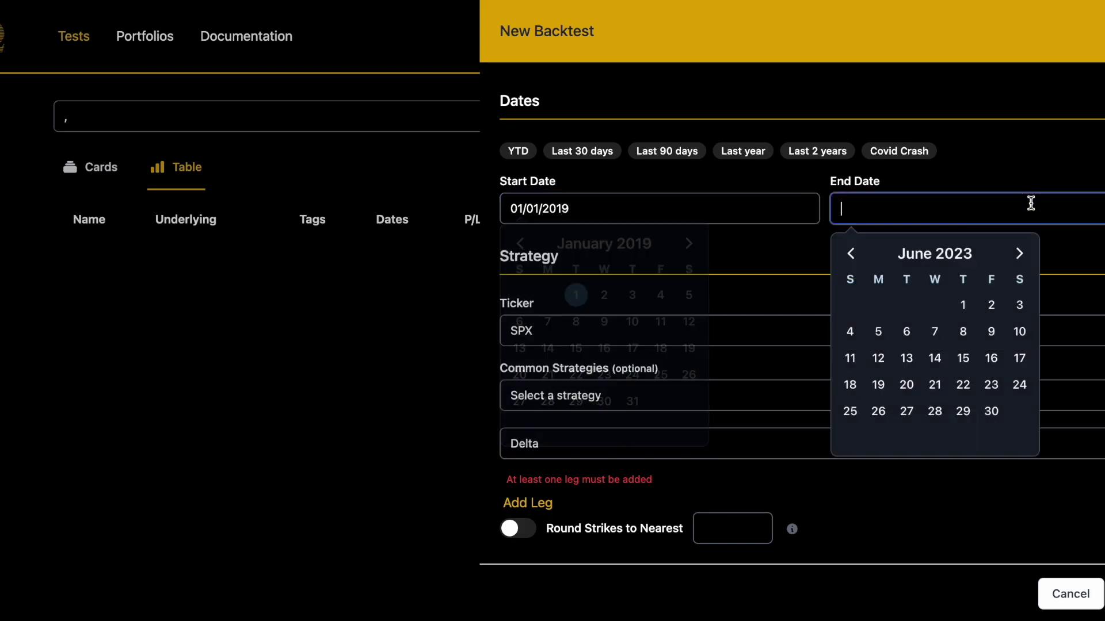
pyautogui.press('Return')
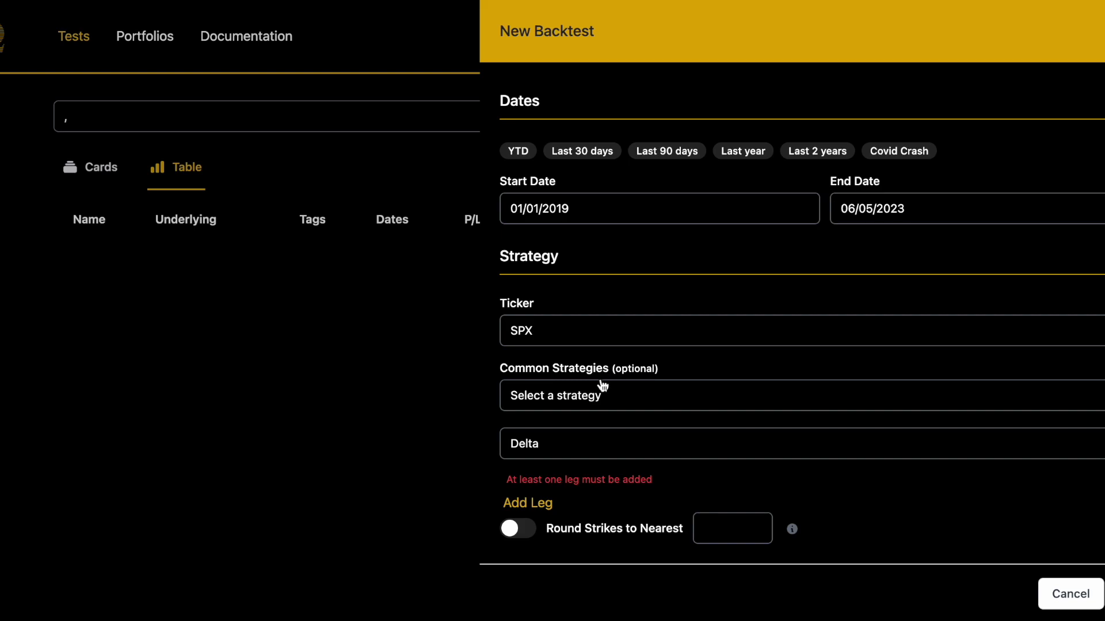
# Choose the Iron Fly common strategy, with all four legs at 0 DTE.
pyautogui.click(602, 386)
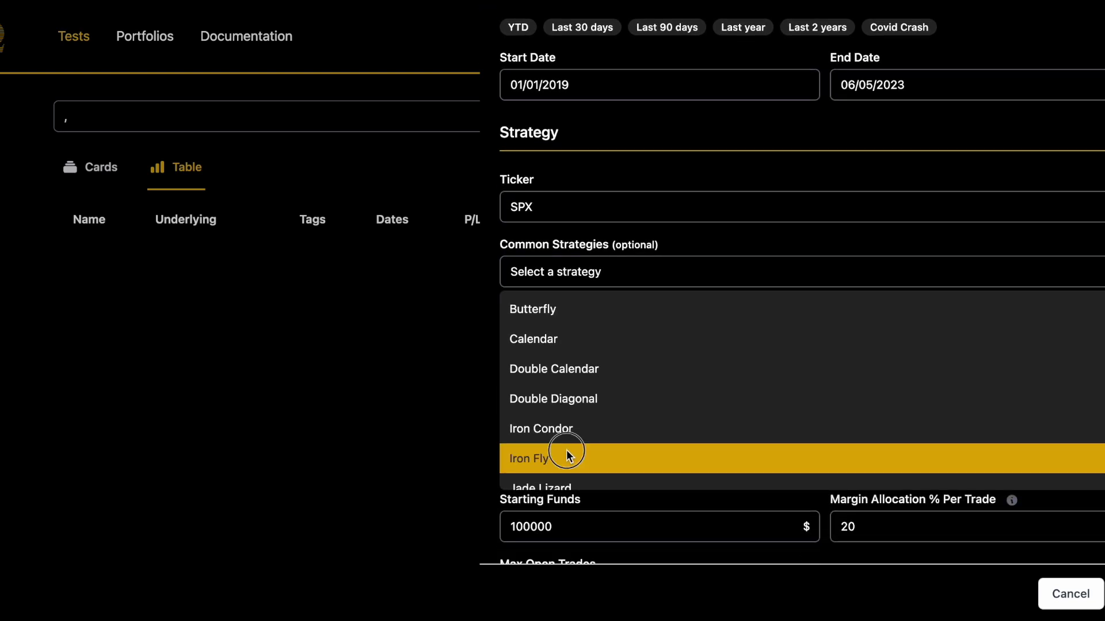
pyautogui.click(568, 457)
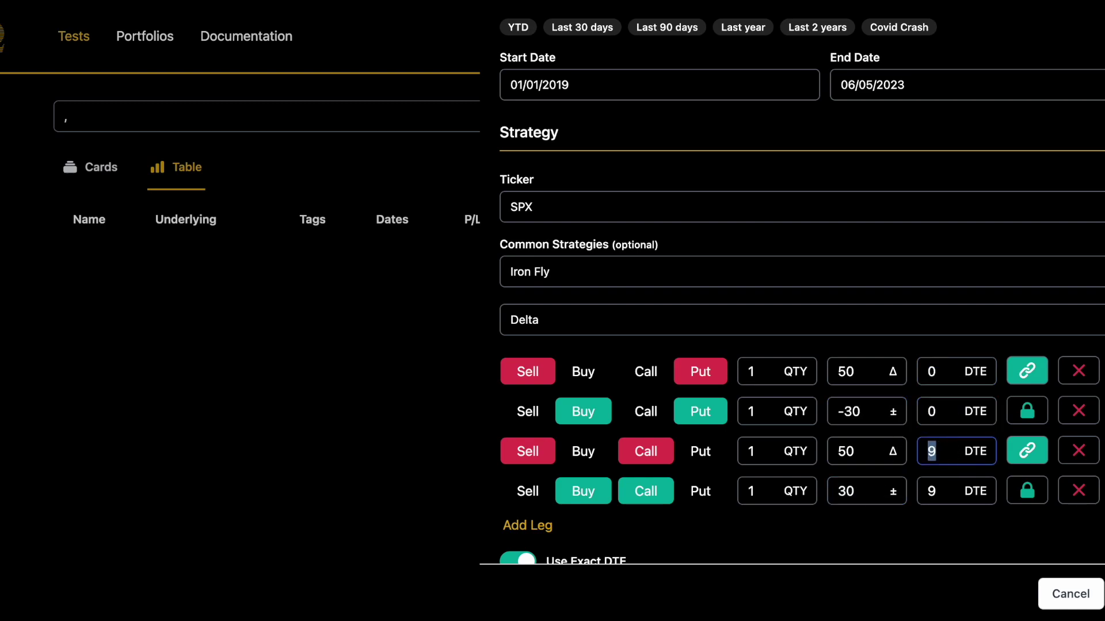
pyautogui.scroll(-5, 802, 311)
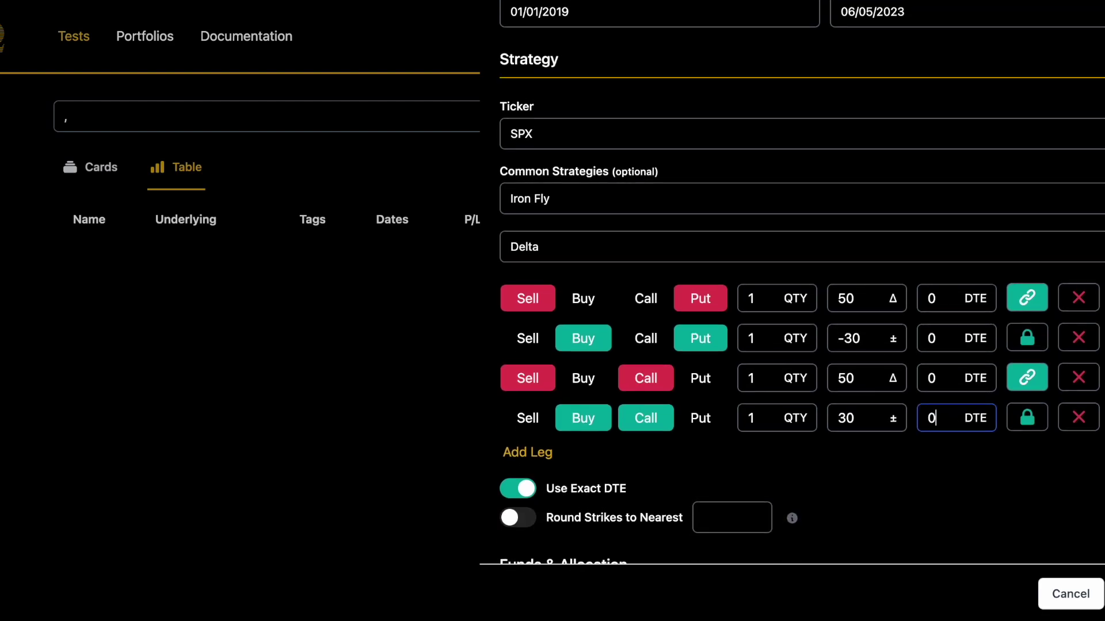
# Set the entry time to 09:32 AM.
pyautogui.scroll(-5, 837, 338)
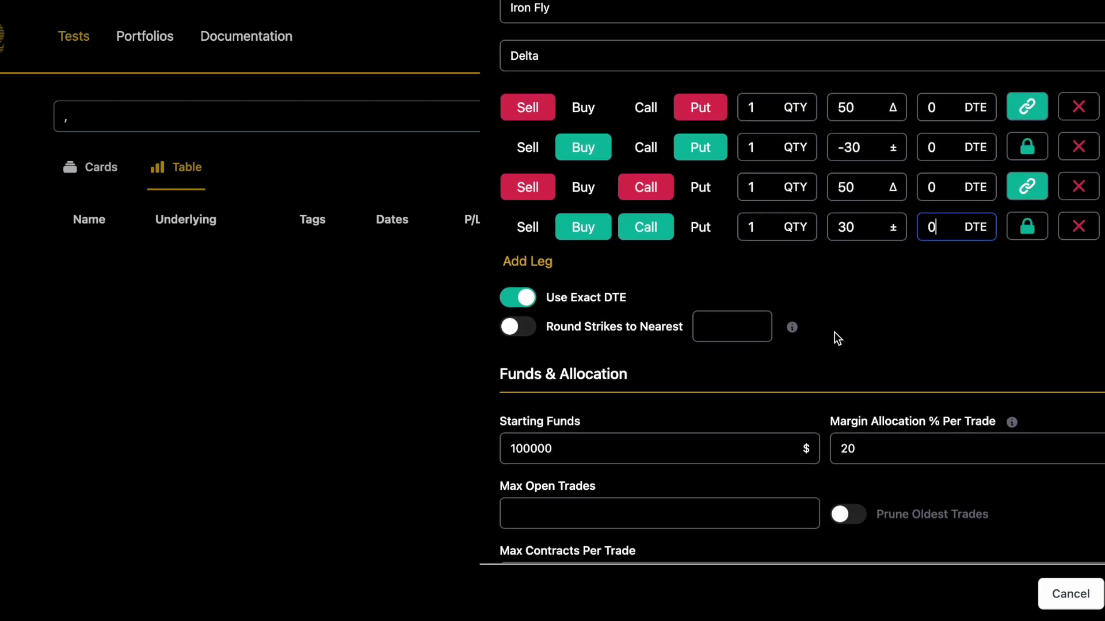
pyautogui.scroll(-1, 837, 339)
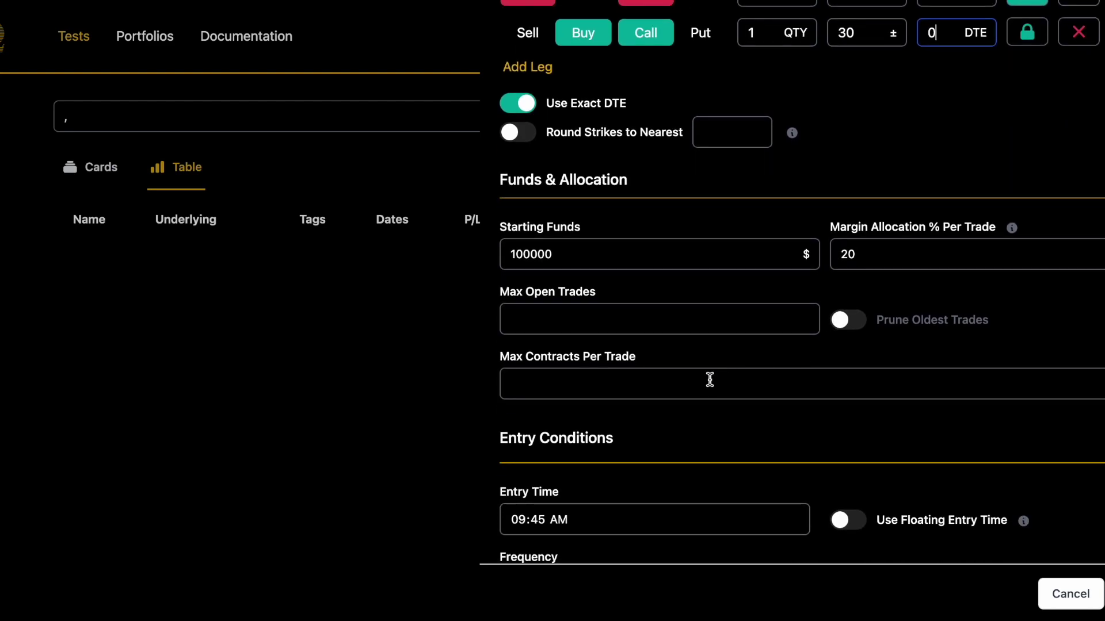
pyautogui.scroll(-3, 801, 282)
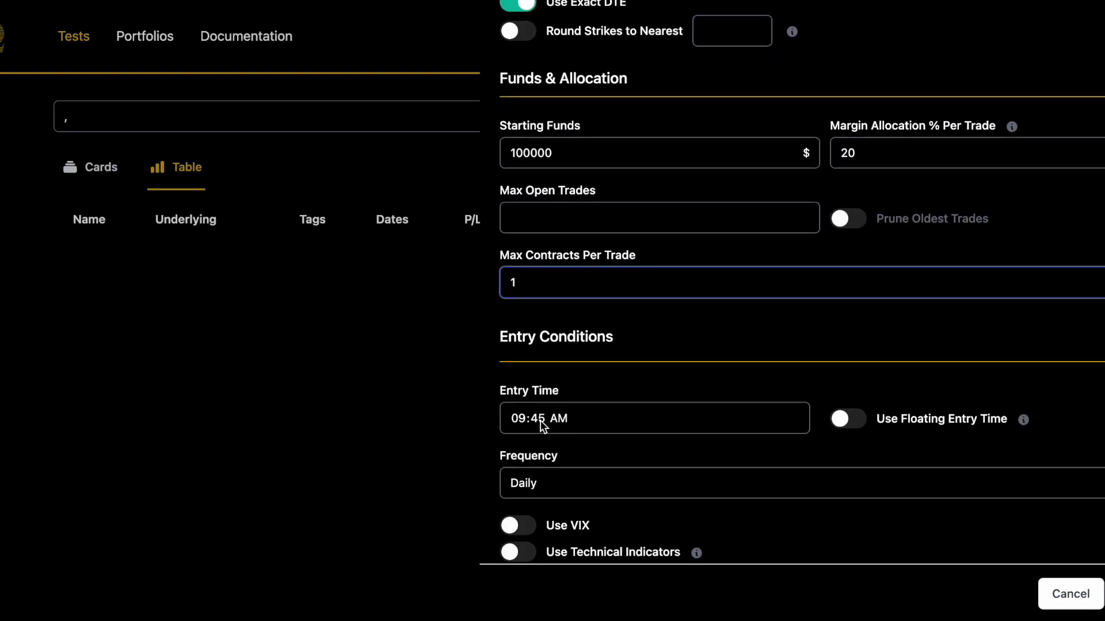
pyautogui.click(541, 419)
pyautogui.write('32')
# Set the profit target to 5%.
pyautogui.scroll(-5, 712, 406)
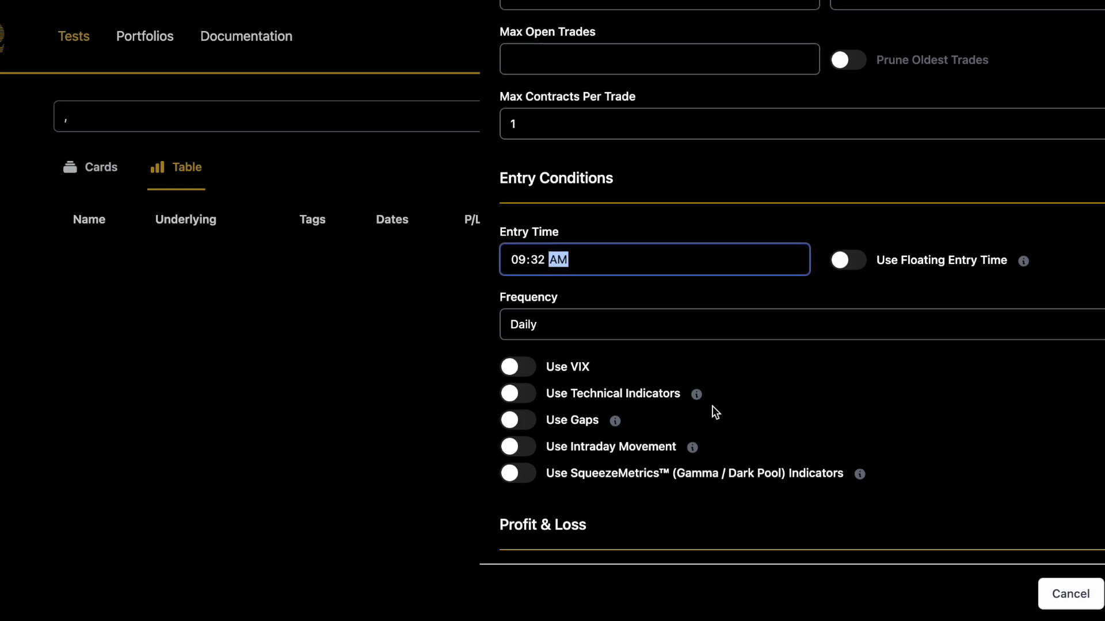
pyautogui.scroll(-5, 712, 405)
pyautogui.click(696, 428)
pyautogui.write('5')
pyautogui.scroll(-7, 712, 405)
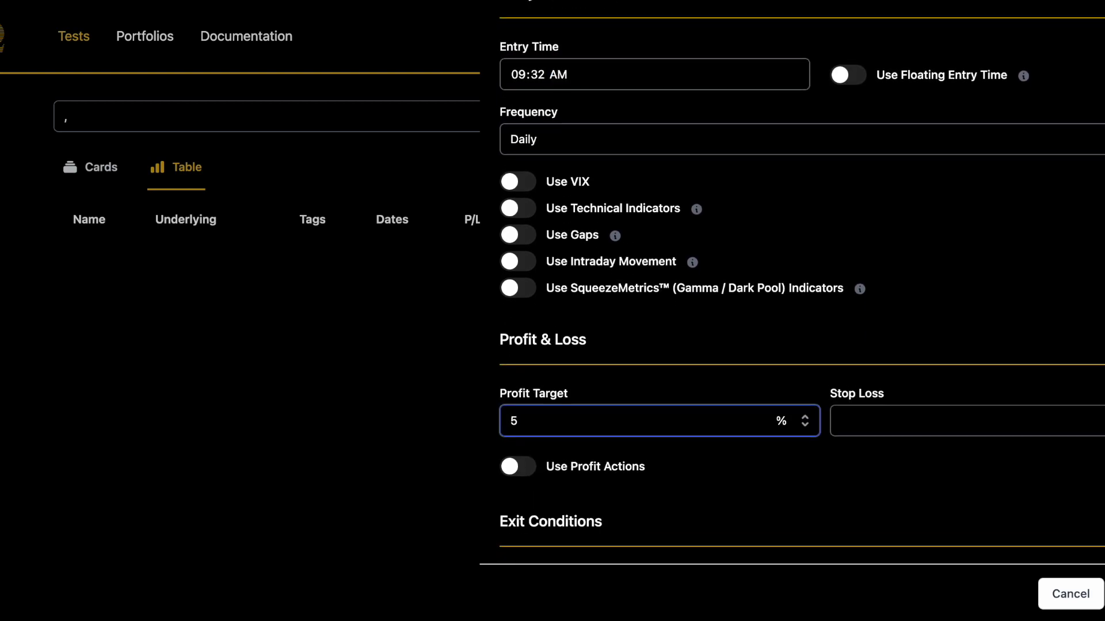
pyautogui.scroll(-6, 712, 406)
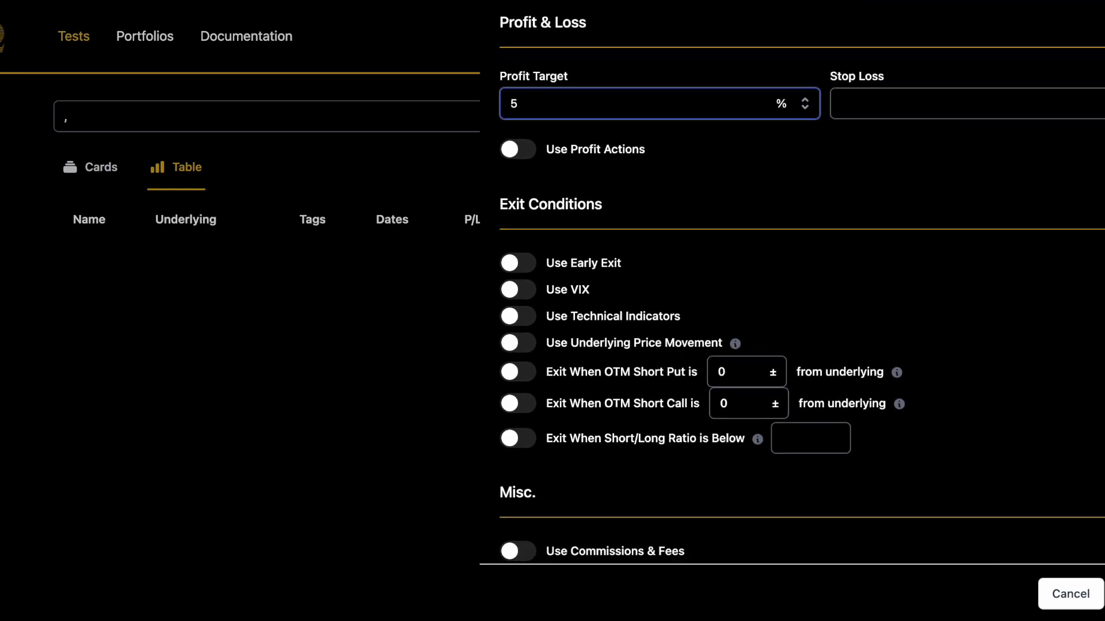
pyautogui.scroll(-3, 713, 405)
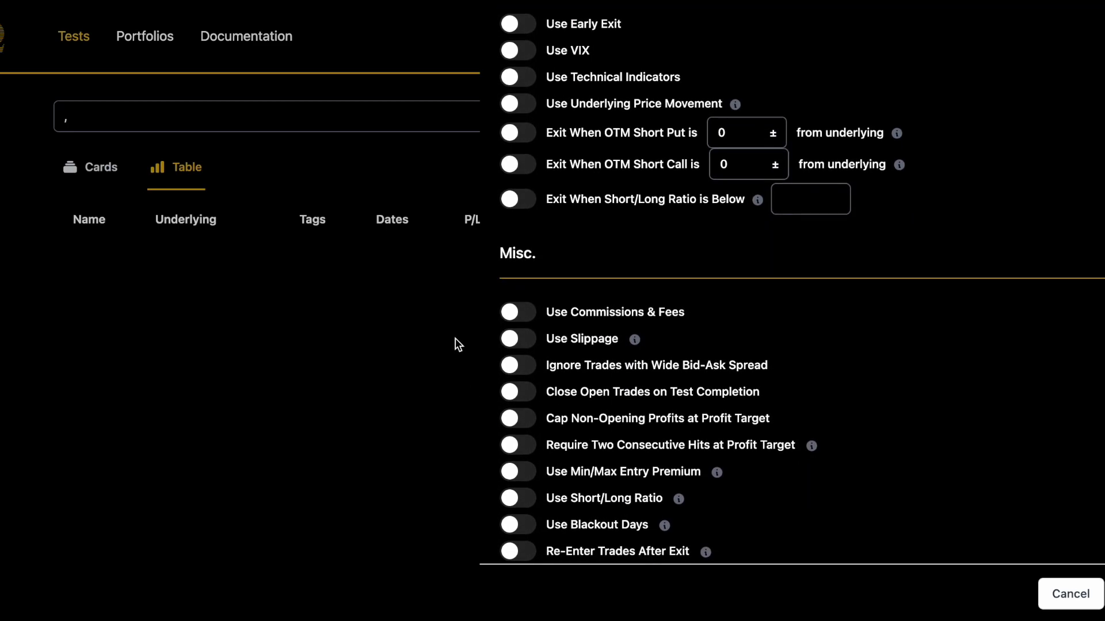
# Turn on commissions and fees (1.65 opening, .65 closing) and re-entering trades after exit.
pyautogui.click(512, 314)
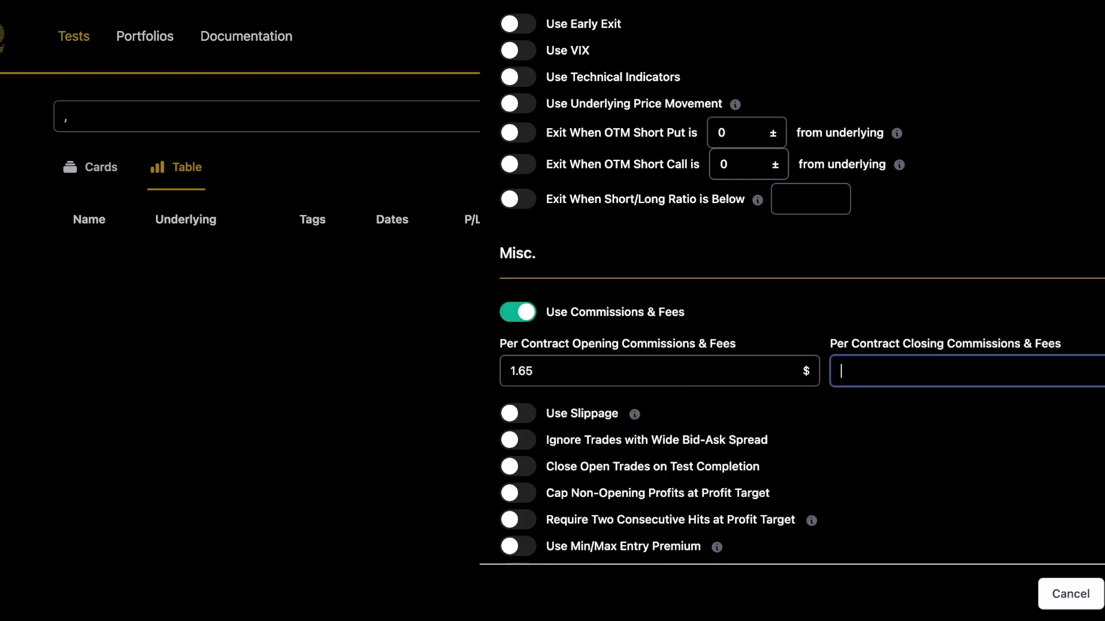
pyautogui.scroll(-4, 802, 285)
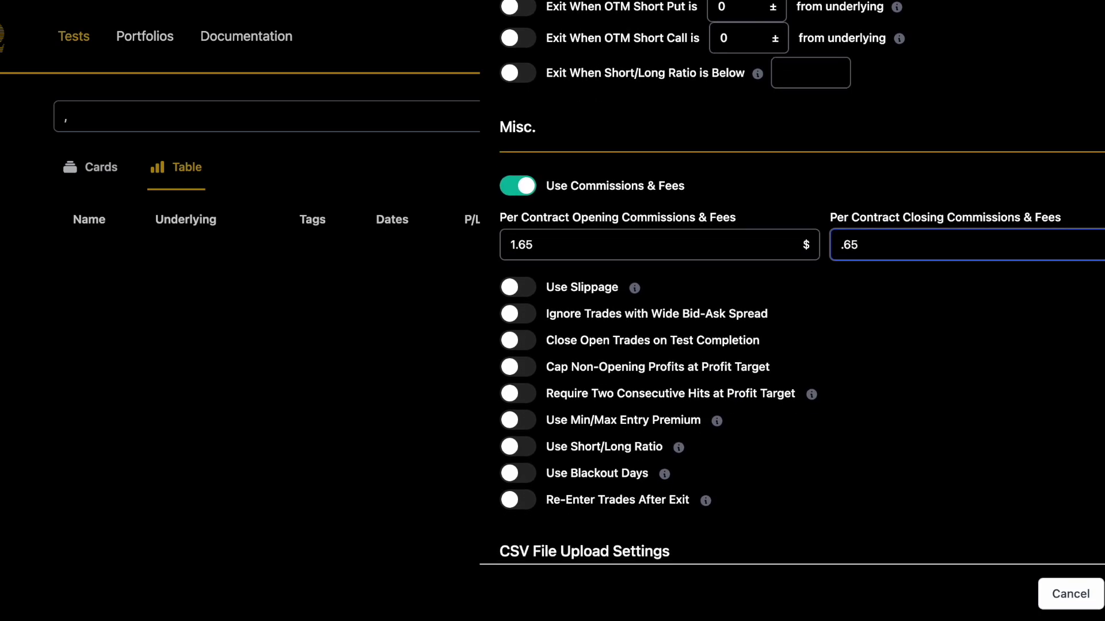
pyautogui.click(528, 501)
pyautogui.scroll(-2, 529, 495)
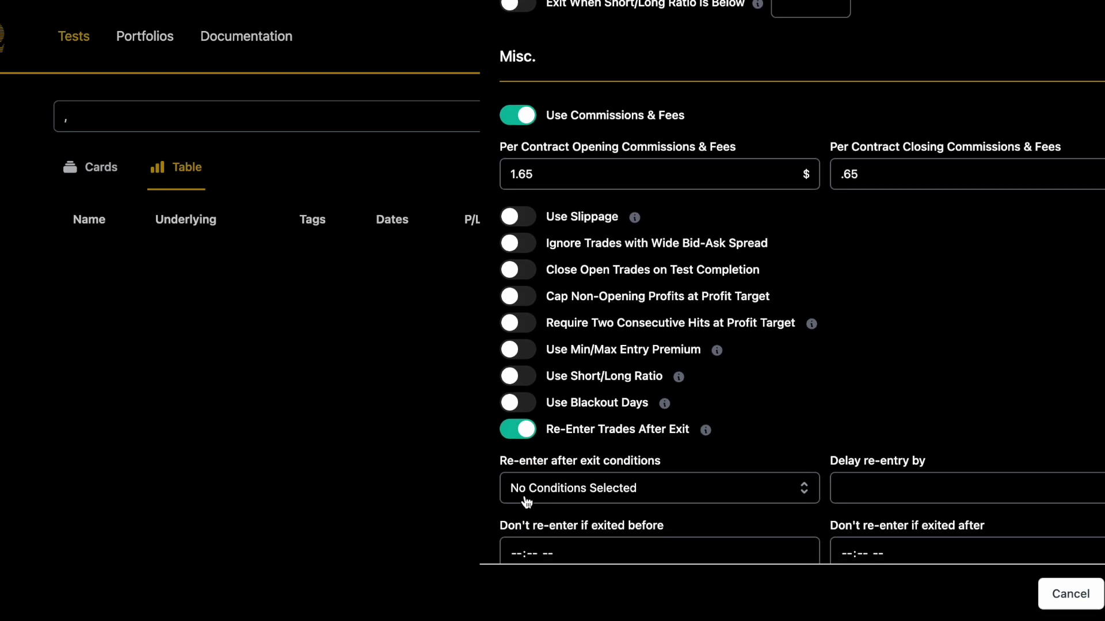
# Limit re-entry to Profit Target exits and run the backtest.
pyautogui.click(536, 490)
pyautogui.click(544, 554)
pyautogui.scroll(-2, 766, 488)
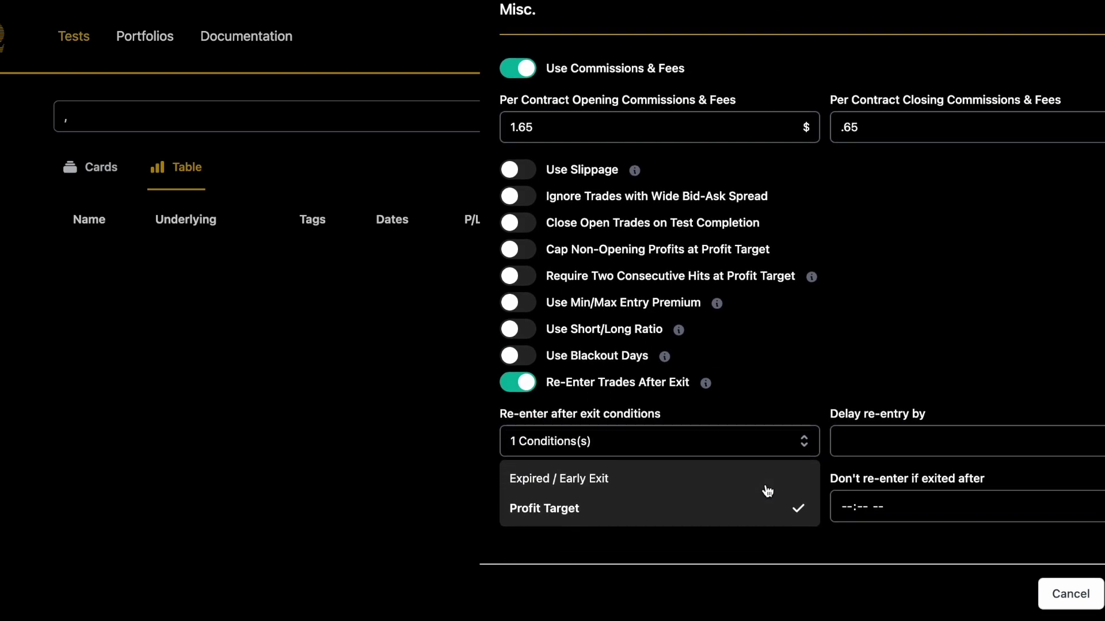
pyautogui.click(910, 424)
pyautogui.scroll(-3, 911, 421)
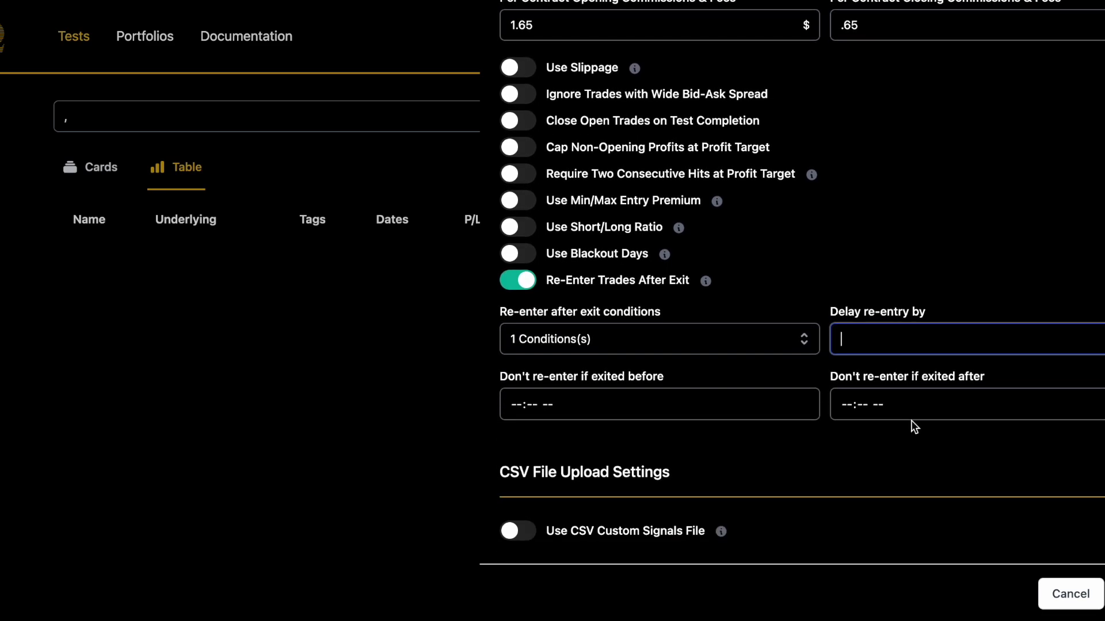
pyautogui.press('Return')
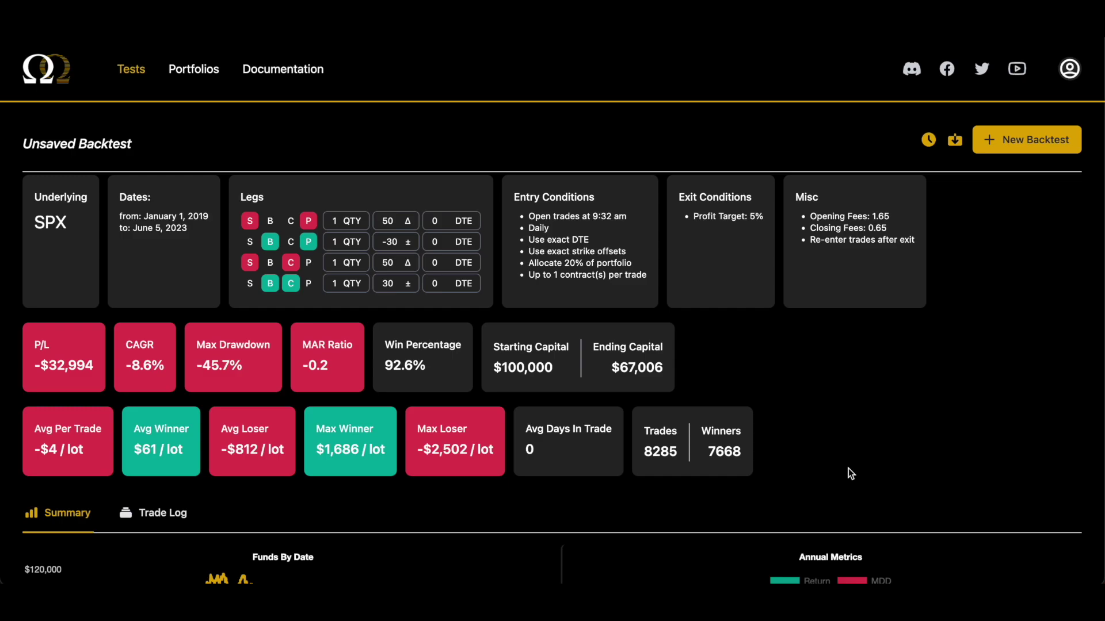
pyautogui.scroll(-1, 848, 468)
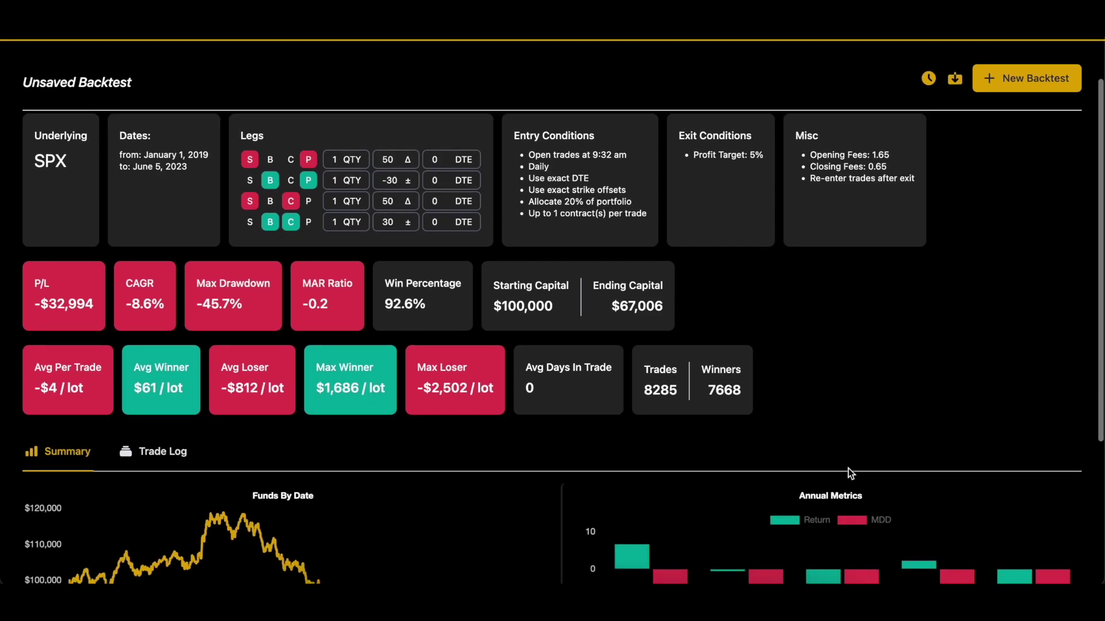
pyautogui.scroll(-2, 848, 468)
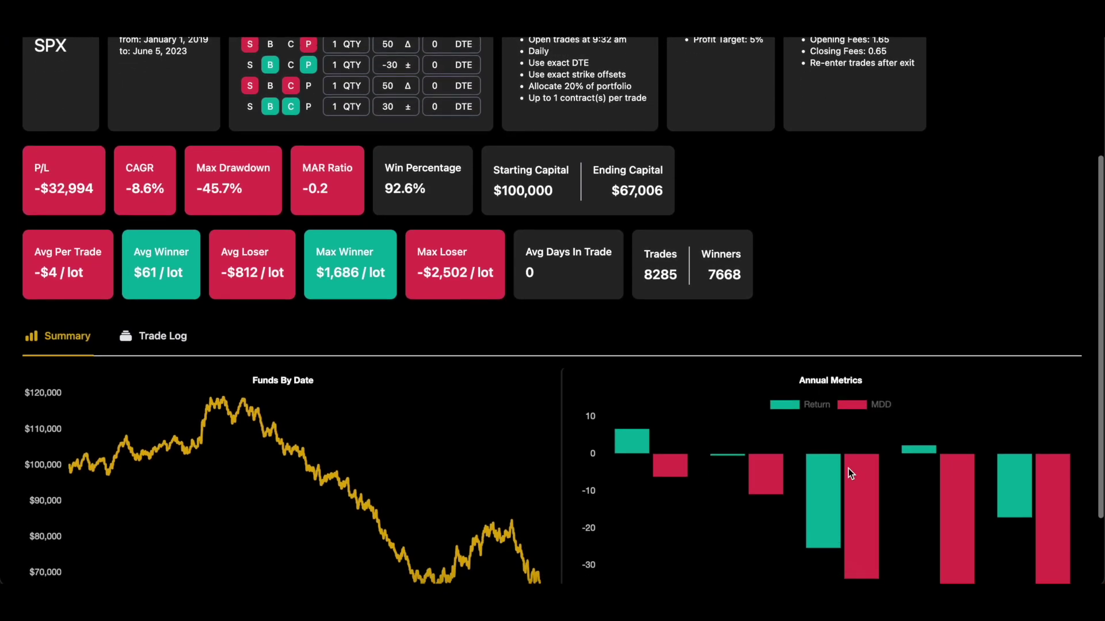
pyautogui.scroll(-1, 849, 471)
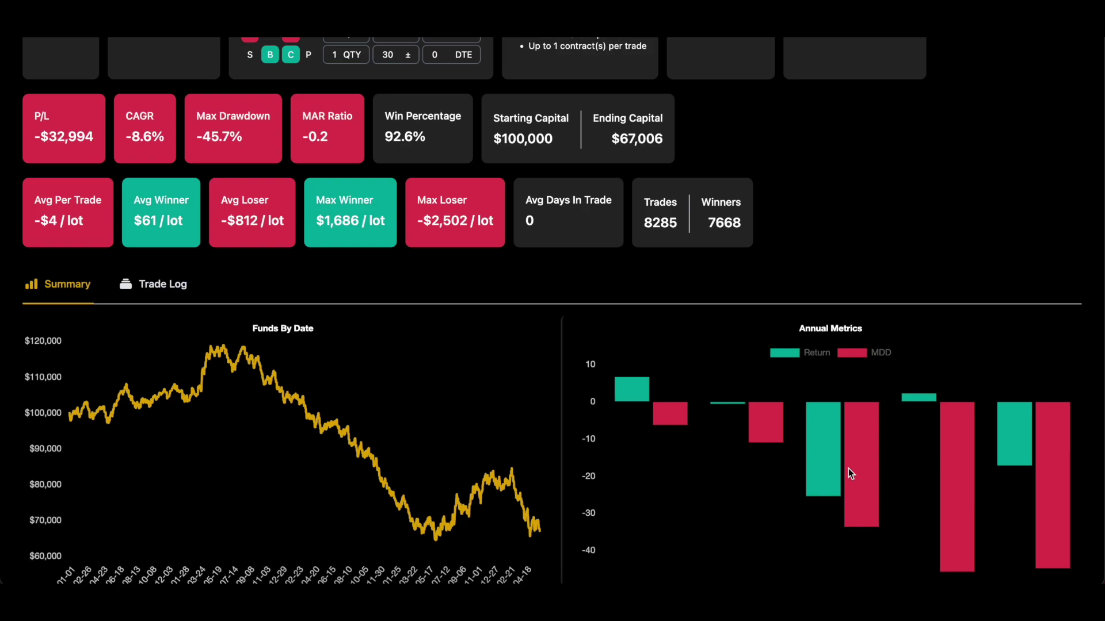
pyautogui.scroll(-1, 848, 468)
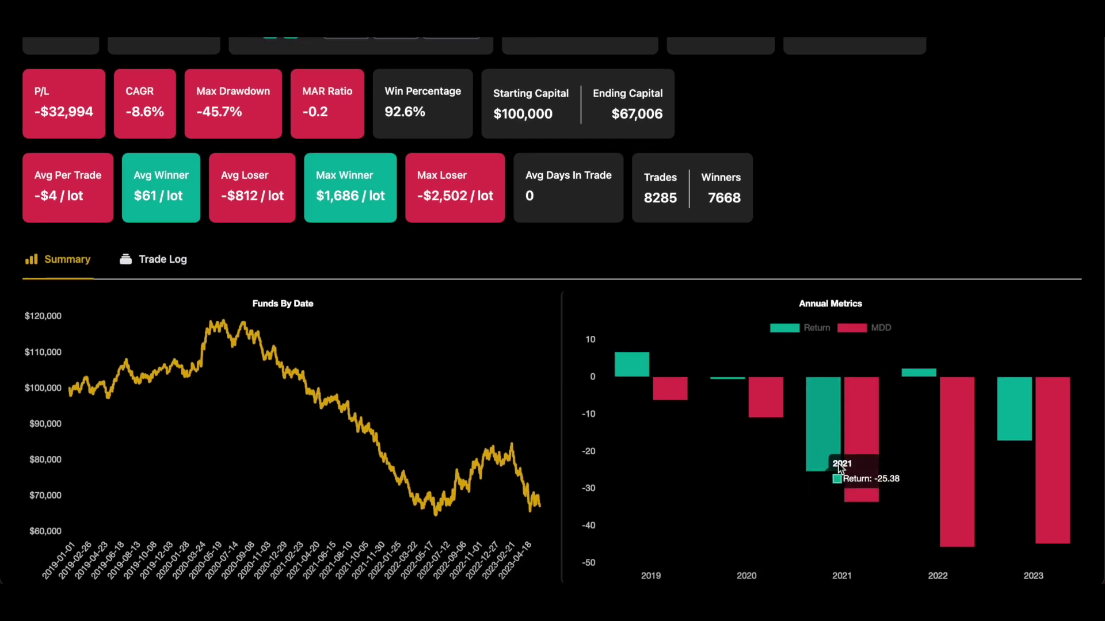
# Open the Trade Log of 8285 trades, scroll through the rows, and return to the top.
pyautogui.click(183, 262)
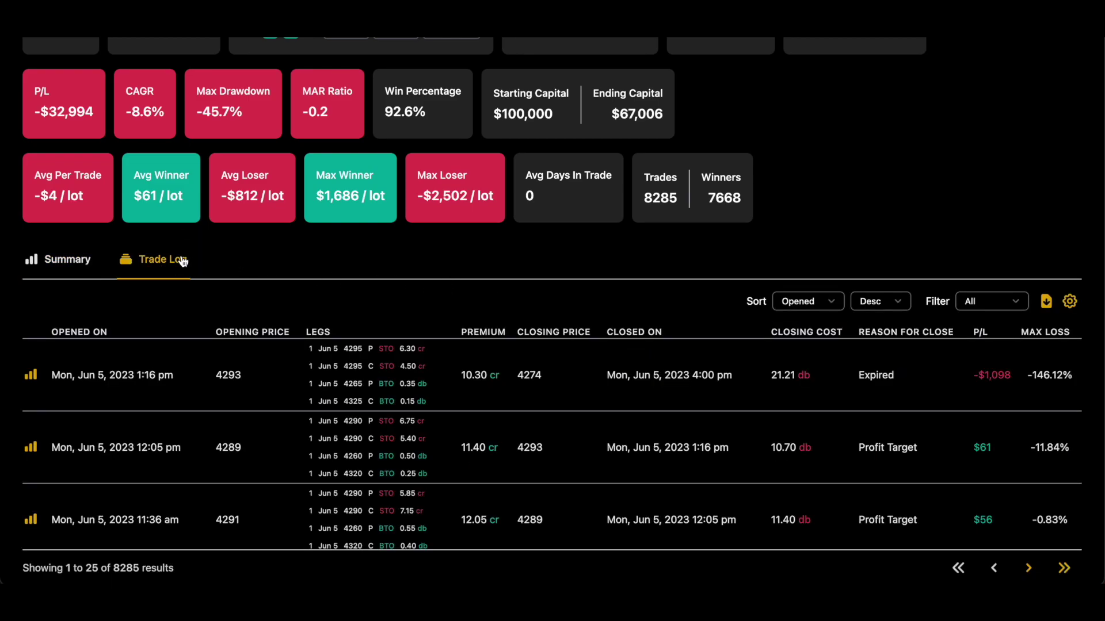
pyautogui.scroll(-5, 183, 261)
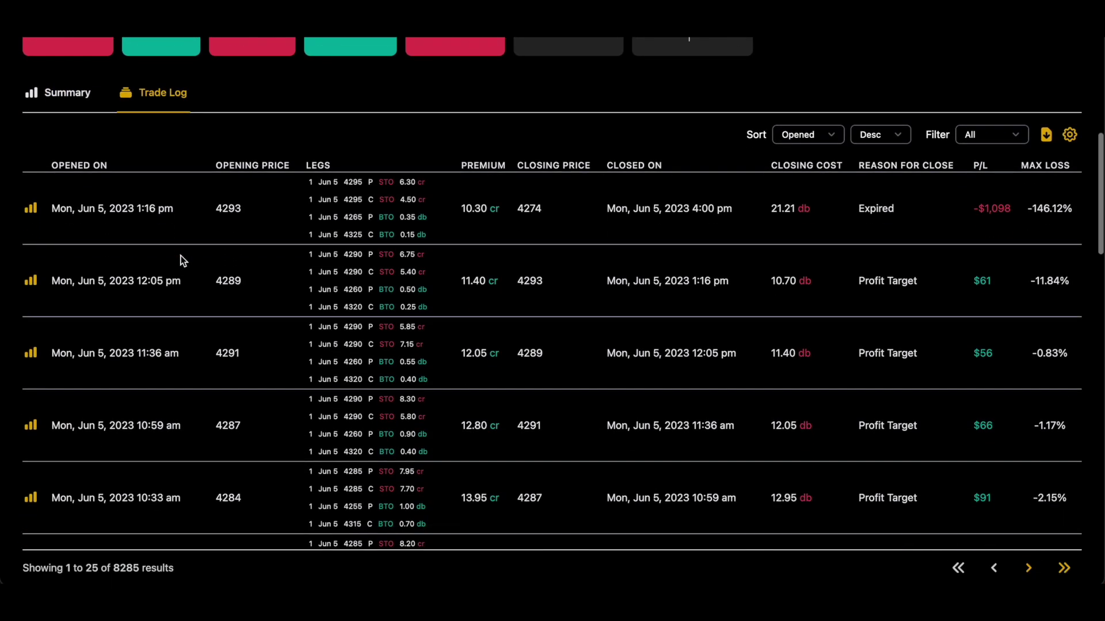
pyautogui.scroll(-5, 181, 255)
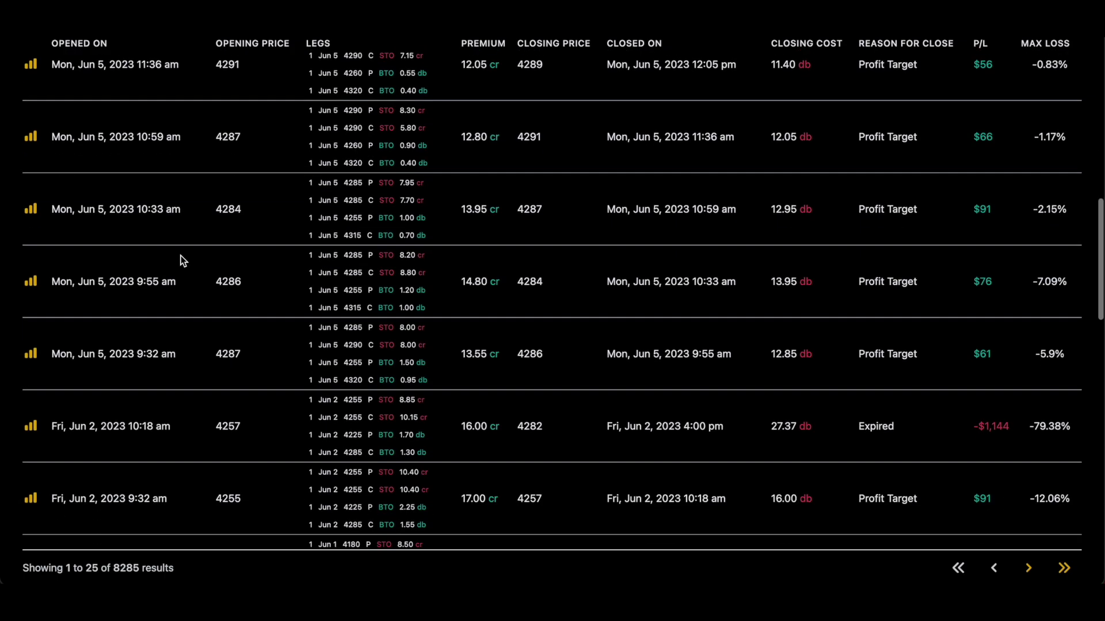
pyautogui.scroll(3, 182, 259)
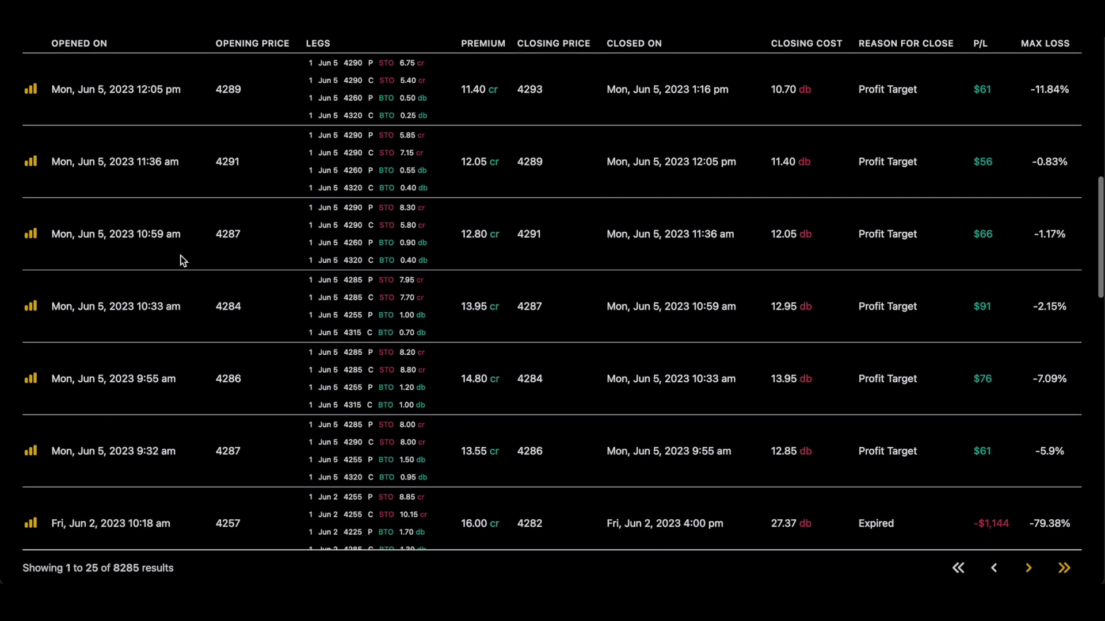
pyautogui.scroll(2, 181, 260)
pyautogui.scroll(-2, 181, 260)
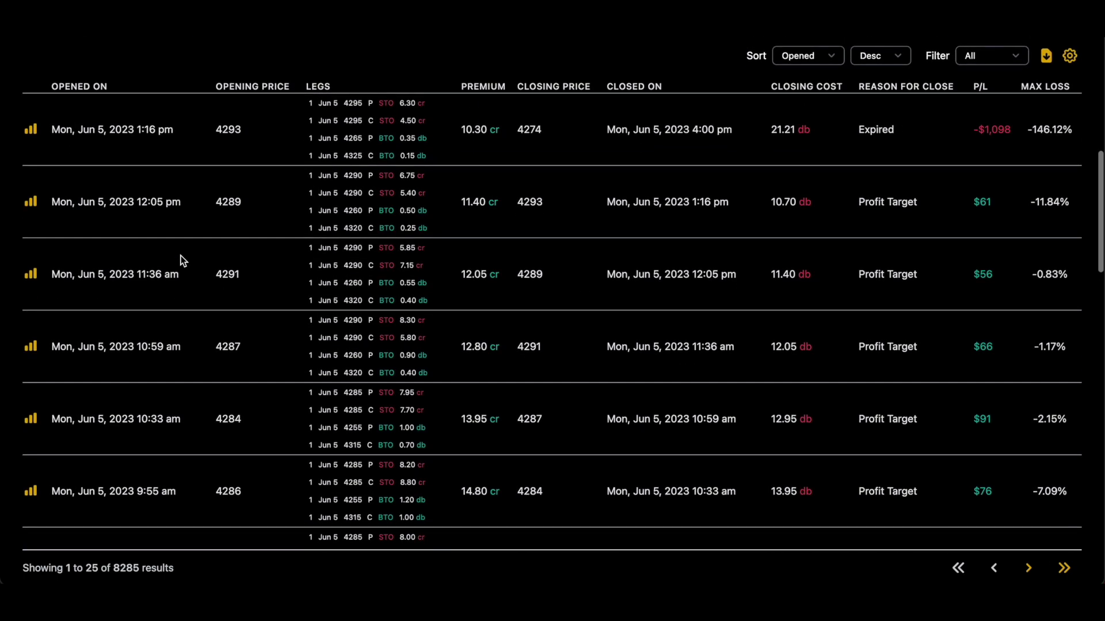
pyautogui.scroll(-8, 182, 261)
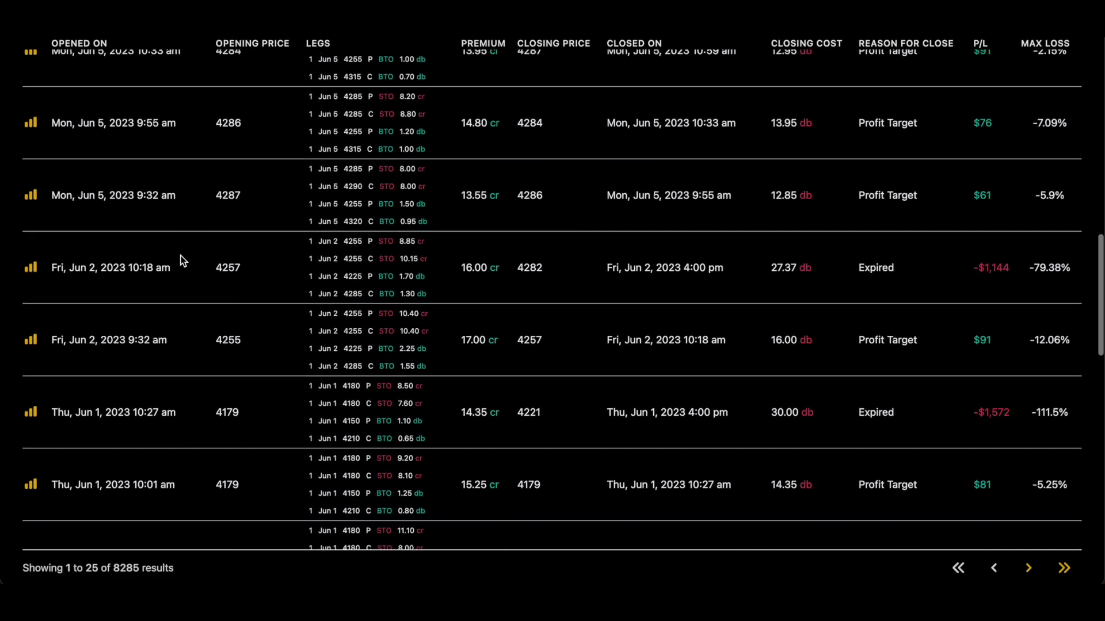
pyautogui.scroll(-6, 182, 260)
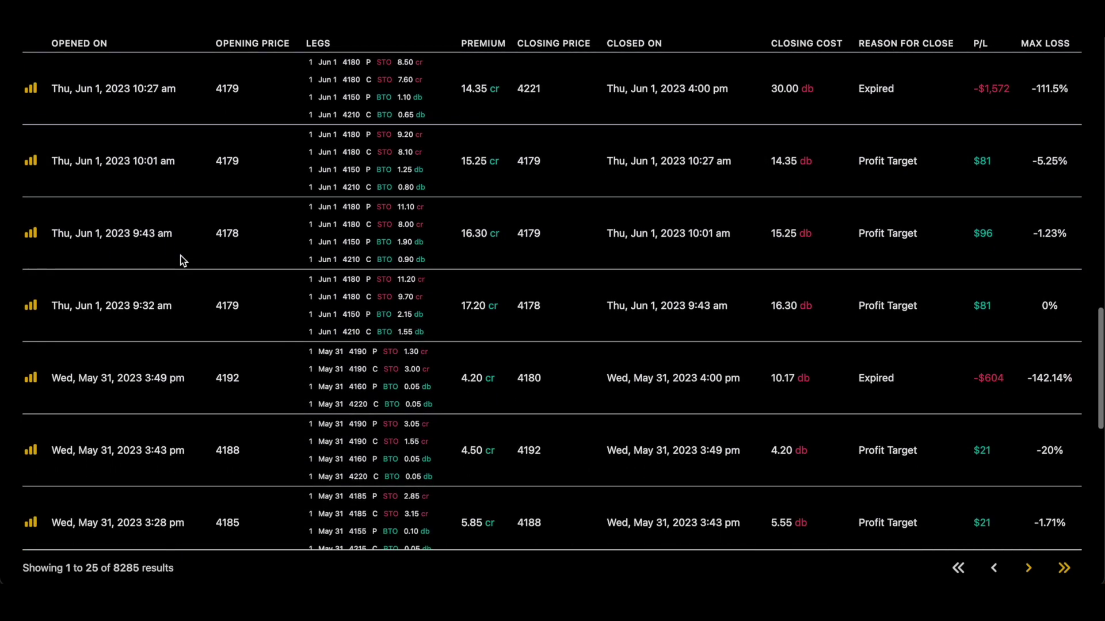
pyautogui.scroll(15, 180, 256)
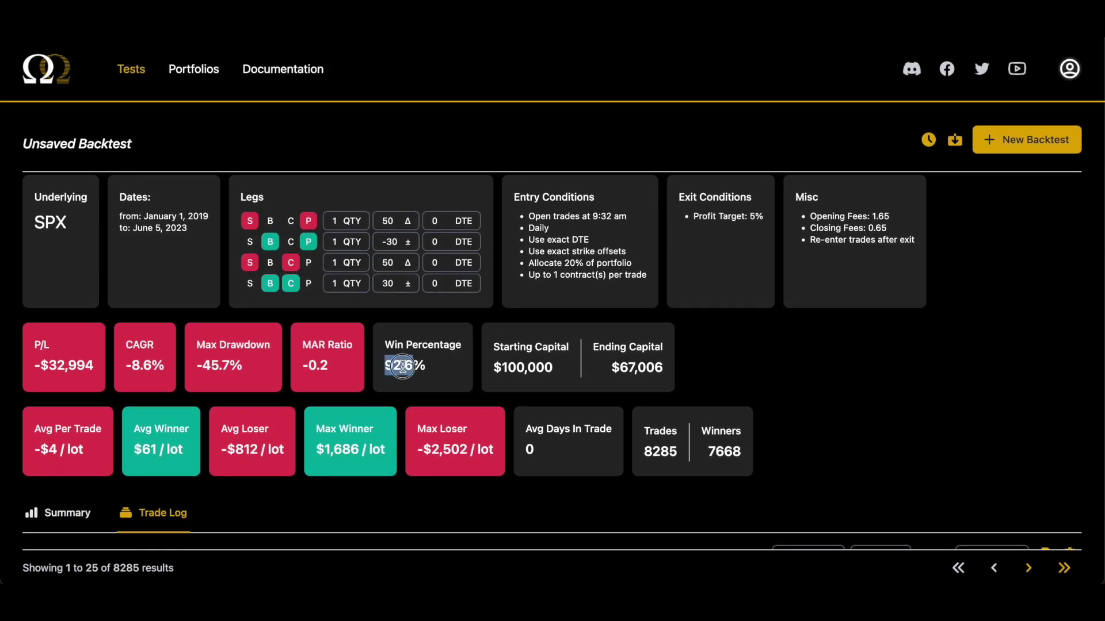
pyautogui.click(457, 371)
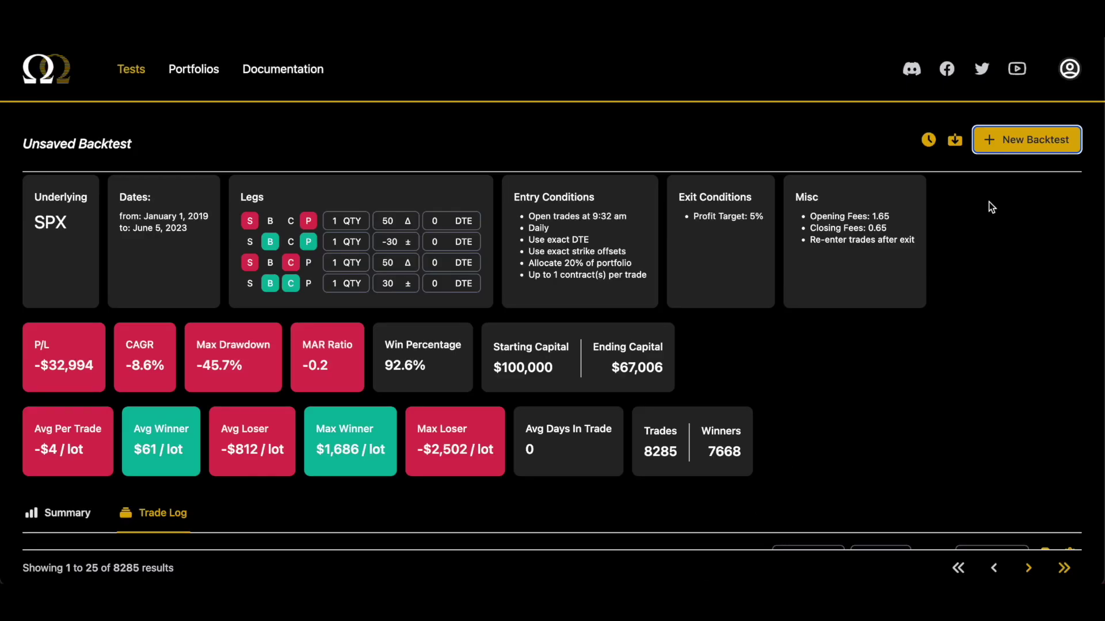
# Start a new iron fly backtest and rerun it with a 25% profit target.
pyautogui.click(1011, 146)
pyautogui.scroll(-3, 864, 268)
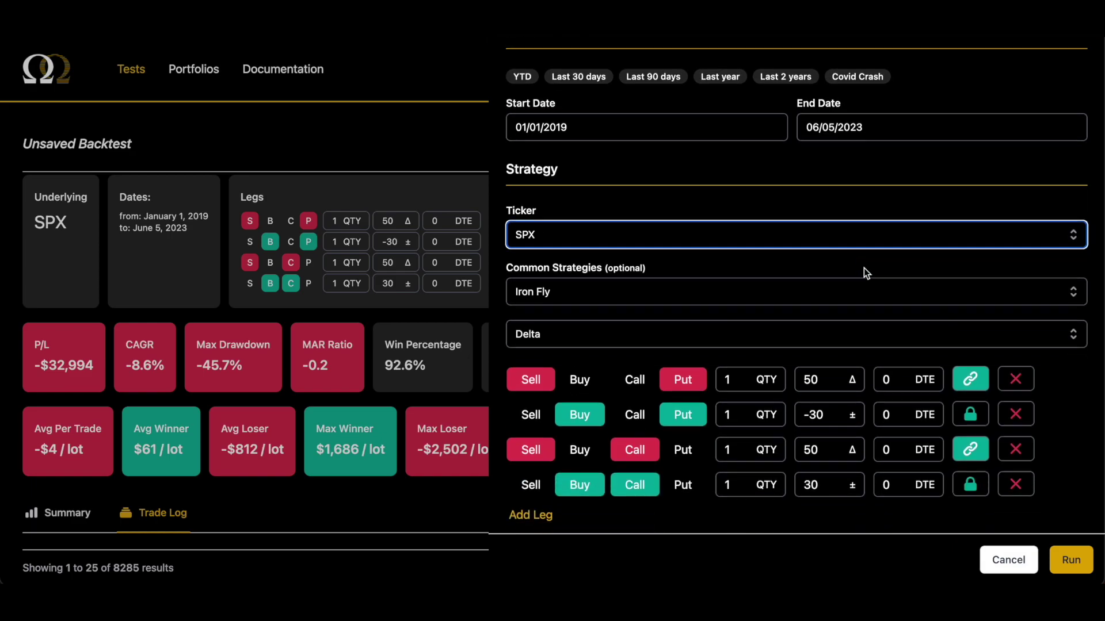
pyautogui.scroll(-5, 864, 269)
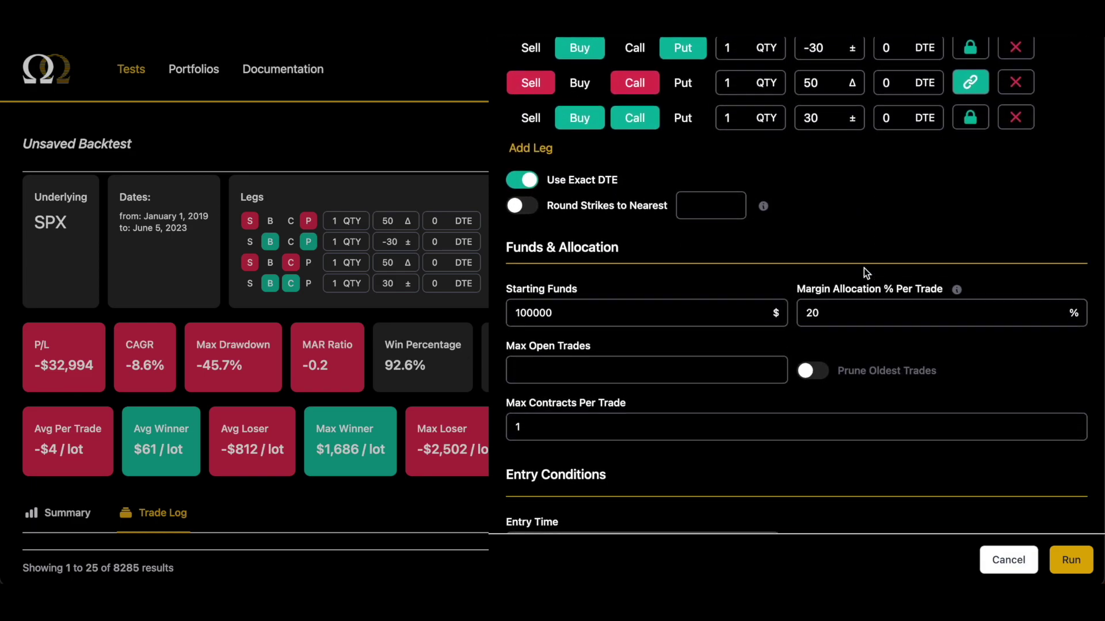
pyautogui.scroll(-6, 864, 268)
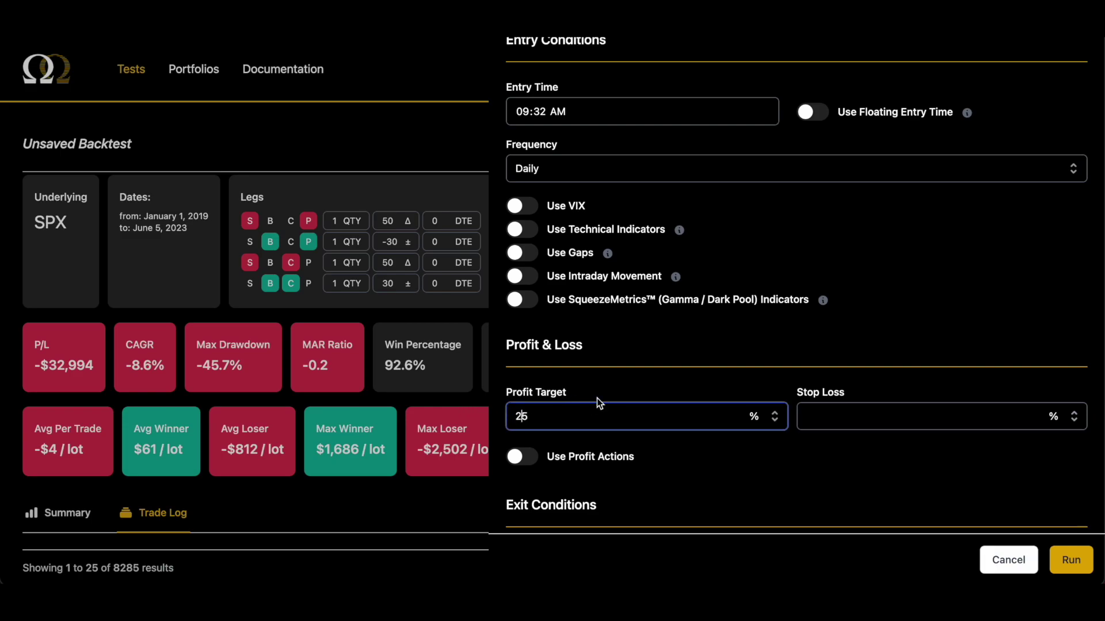
pyautogui.scroll(-7, 596, 398)
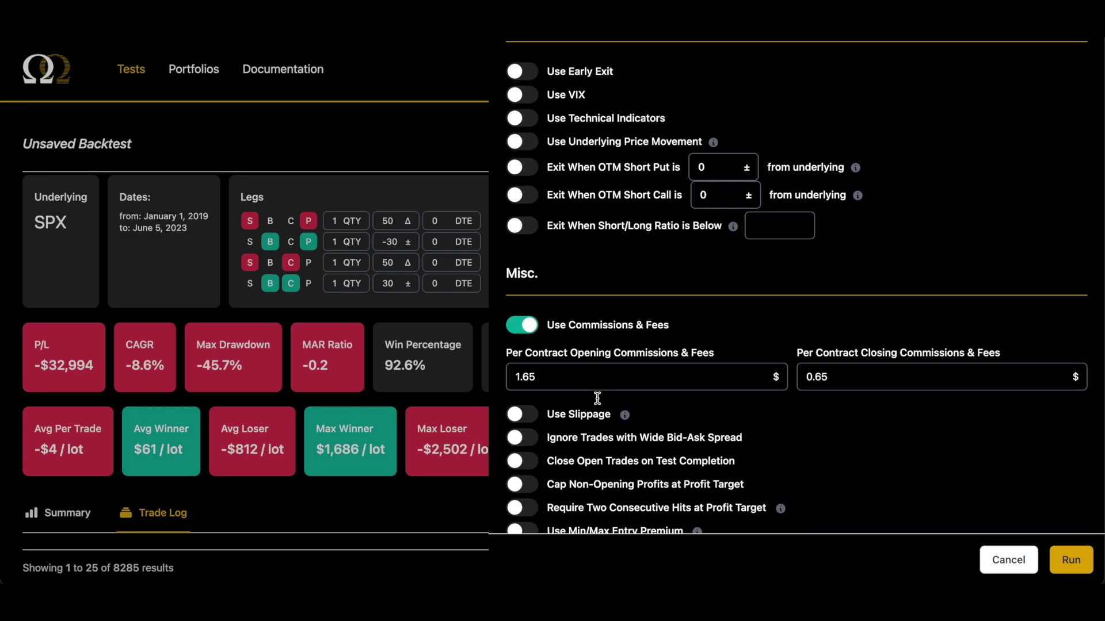
pyautogui.scroll(-5, 596, 398)
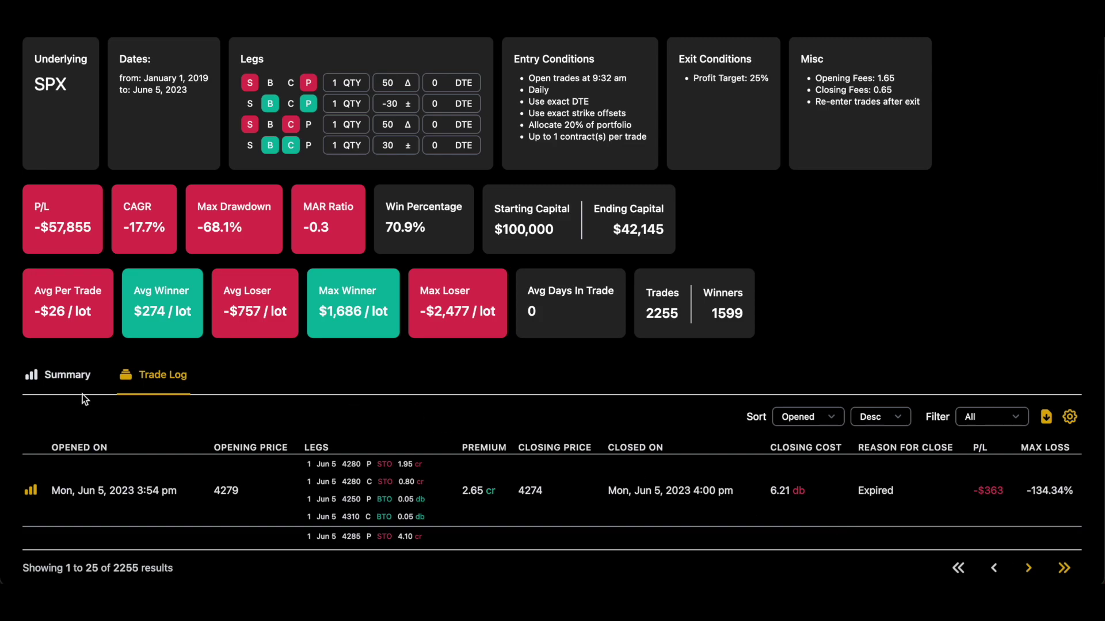
# Review the 25% target Summary charts (-$57,855 P/L, 70.9% wins), then begin another backtest.
pyautogui.click(62, 380)
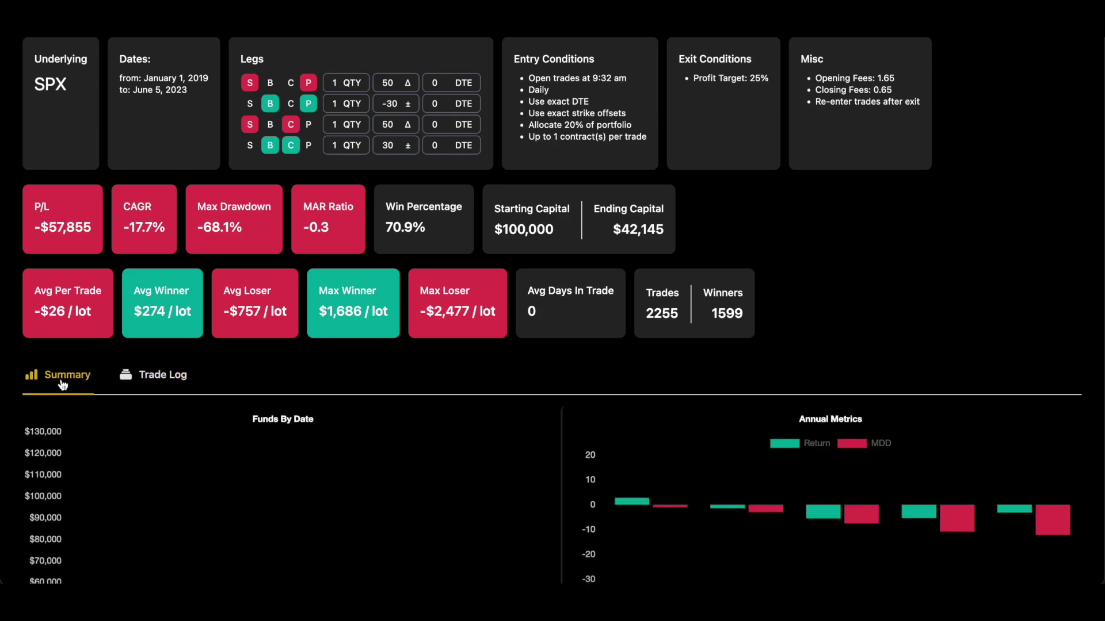
pyautogui.scroll(-5, 63, 384)
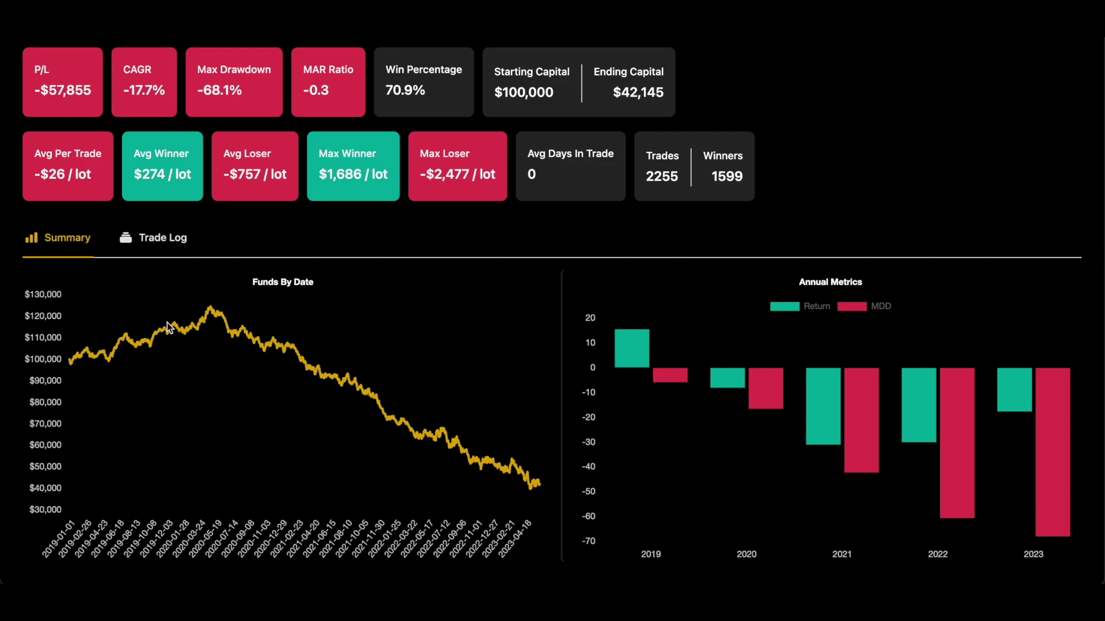
pyautogui.scroll(10, 169, 327)
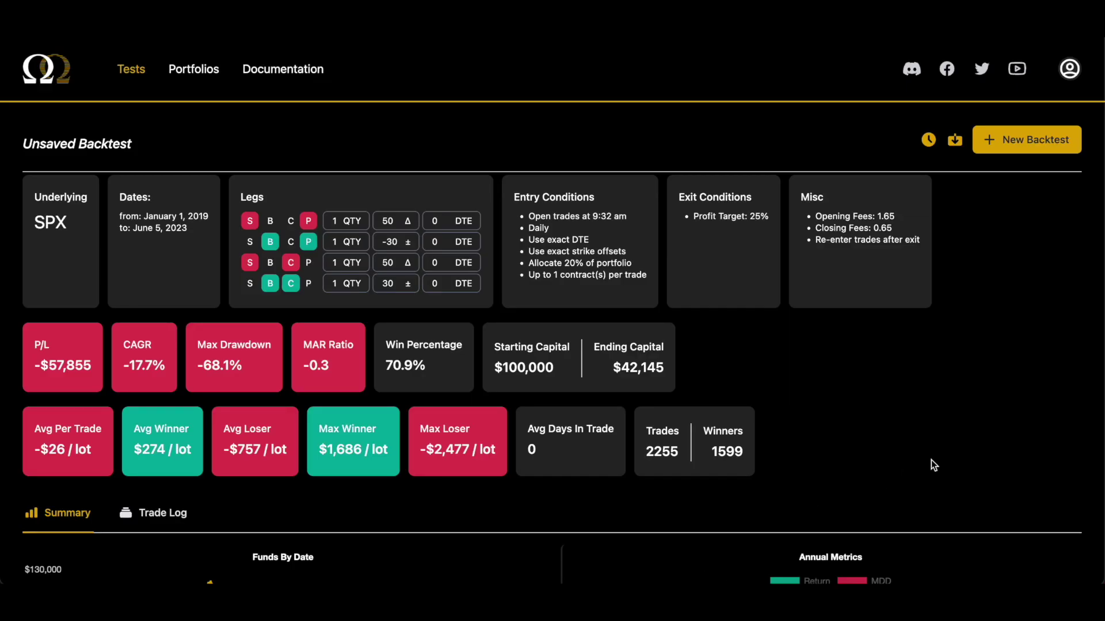
pyautogui.click(1017, 138)
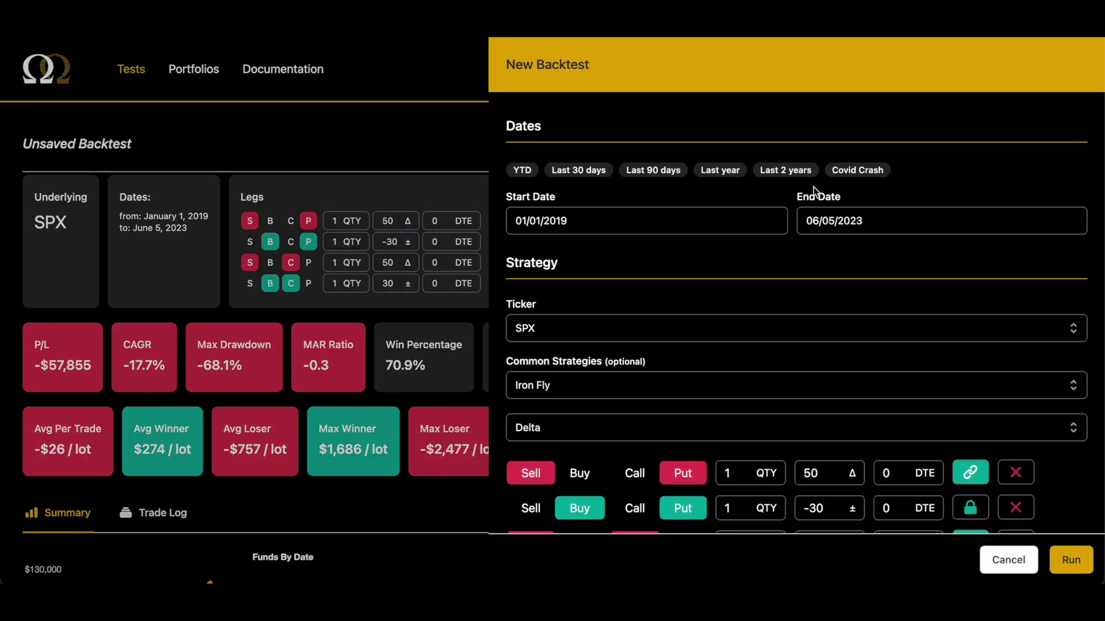
# Limit the test period to the last 90 days and clear the 25% profit target.
pyautogui.click(674, 171)
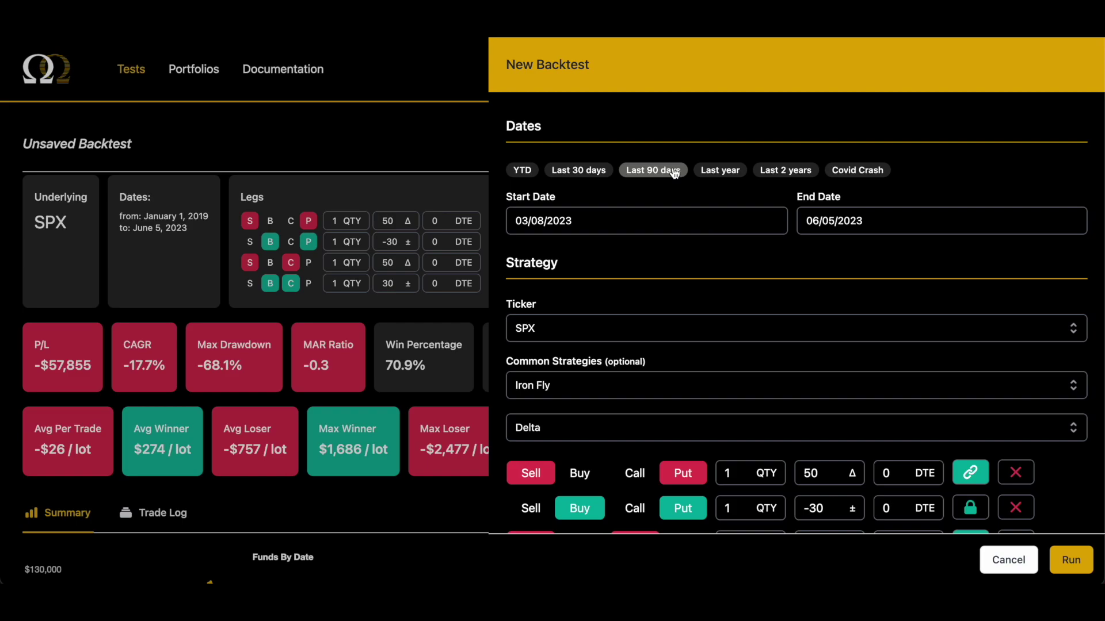
pyautogui.scroll(-4, 676, 239)
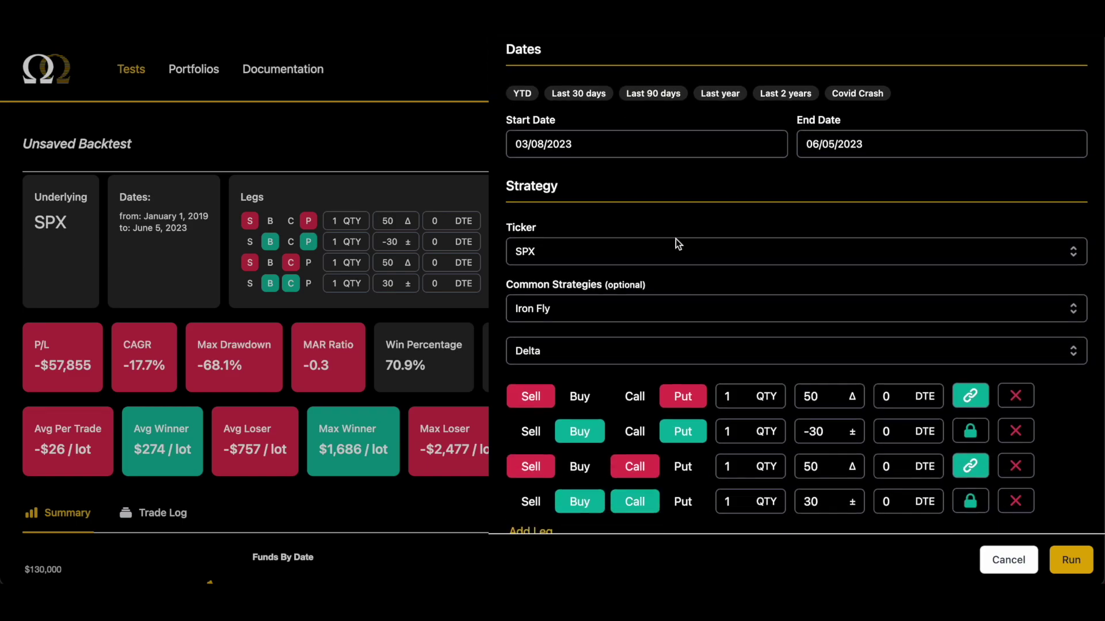
pyautogui.scroll(-4, 676, 240)
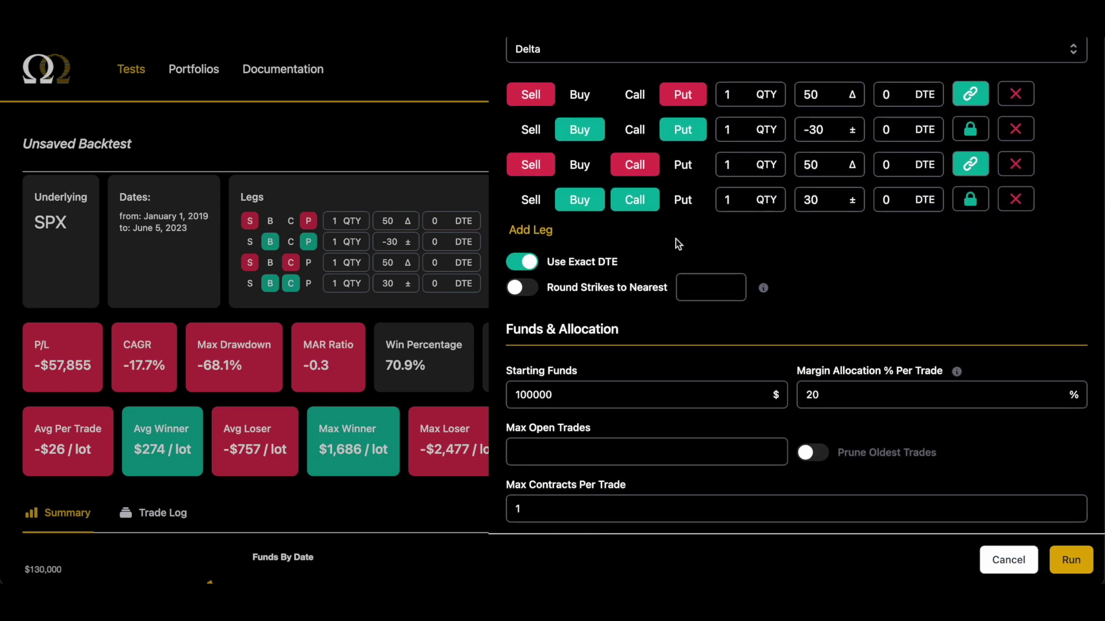
pyautogui.scroll(-4, 676, 239)
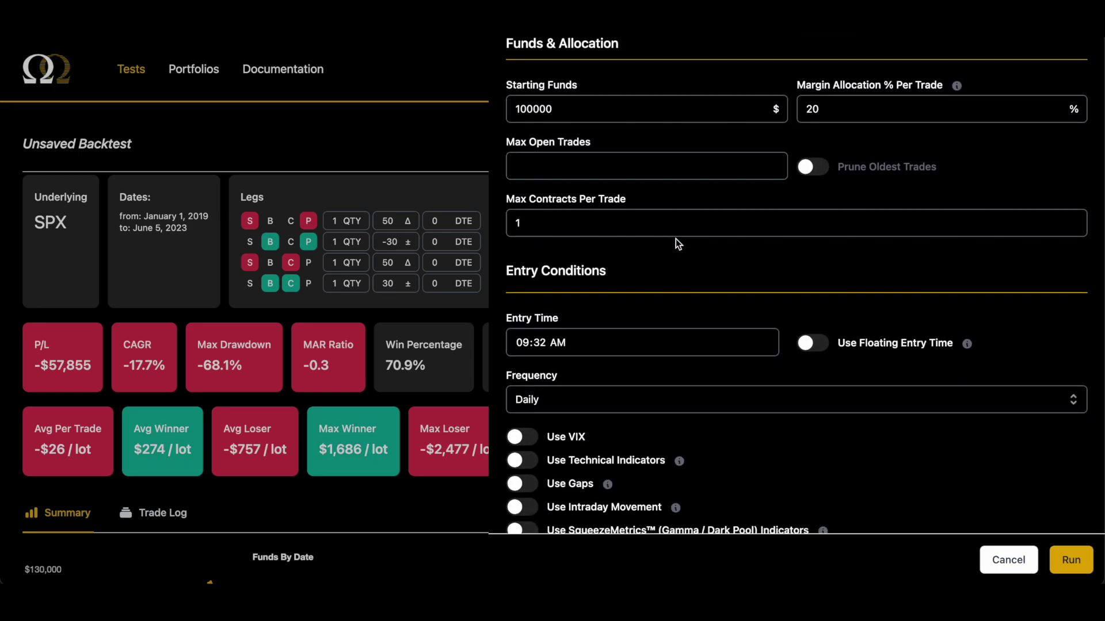
pyautogui.scroll(-5, 579, 342)
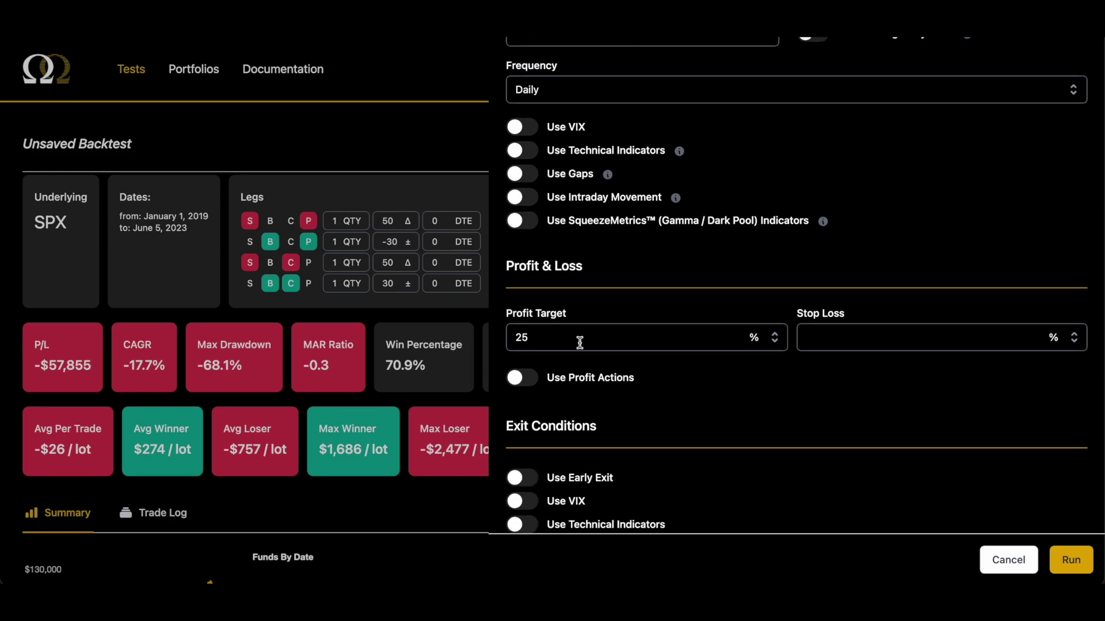
pyautogui.doubleClick(579, 338)
pyautogui.press('BackSpace')
# Add a 10:32 AM early exit, disable re-entry after exit, and run the backtest.
pyautogui.scroll(-1, 758, 357)
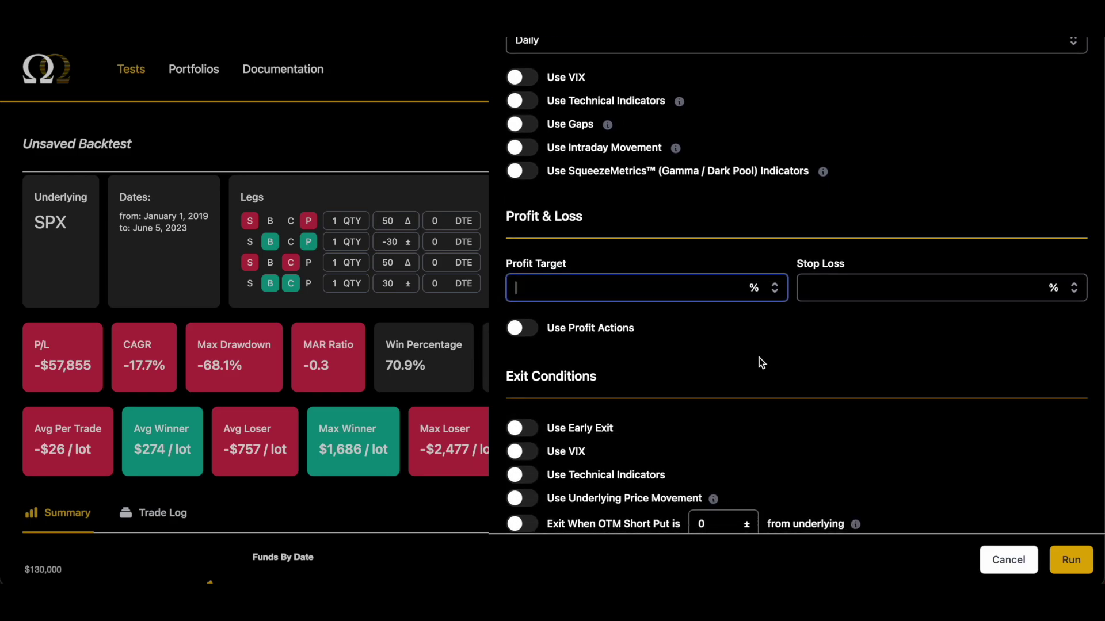
pyautogui.click(522, 428)
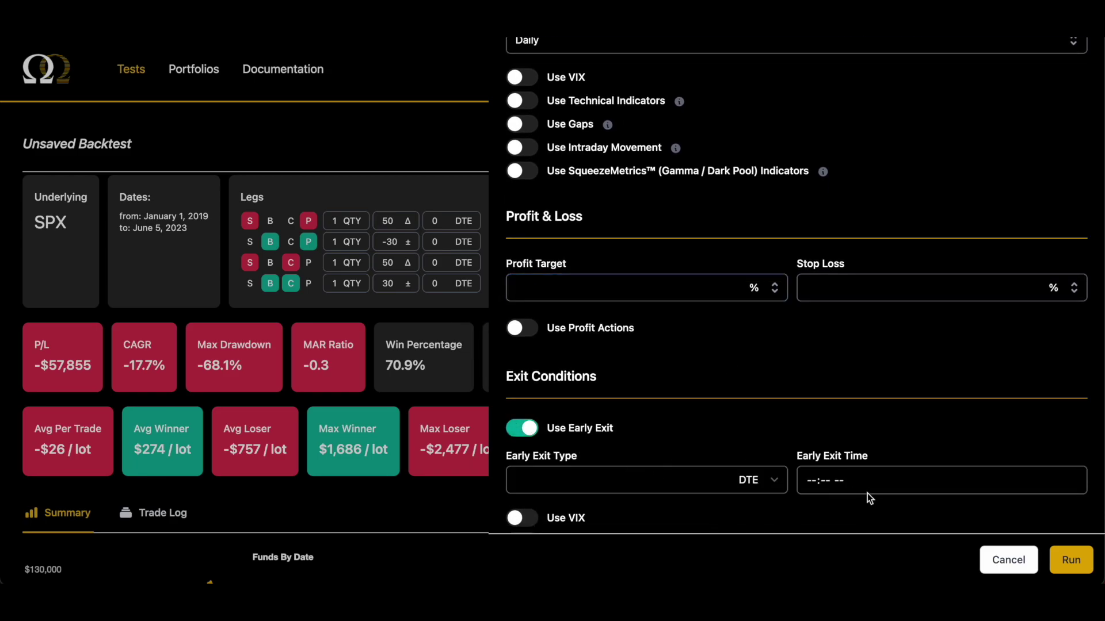
pyautogui.click(810, 482)
pyautogui.write('1032a')
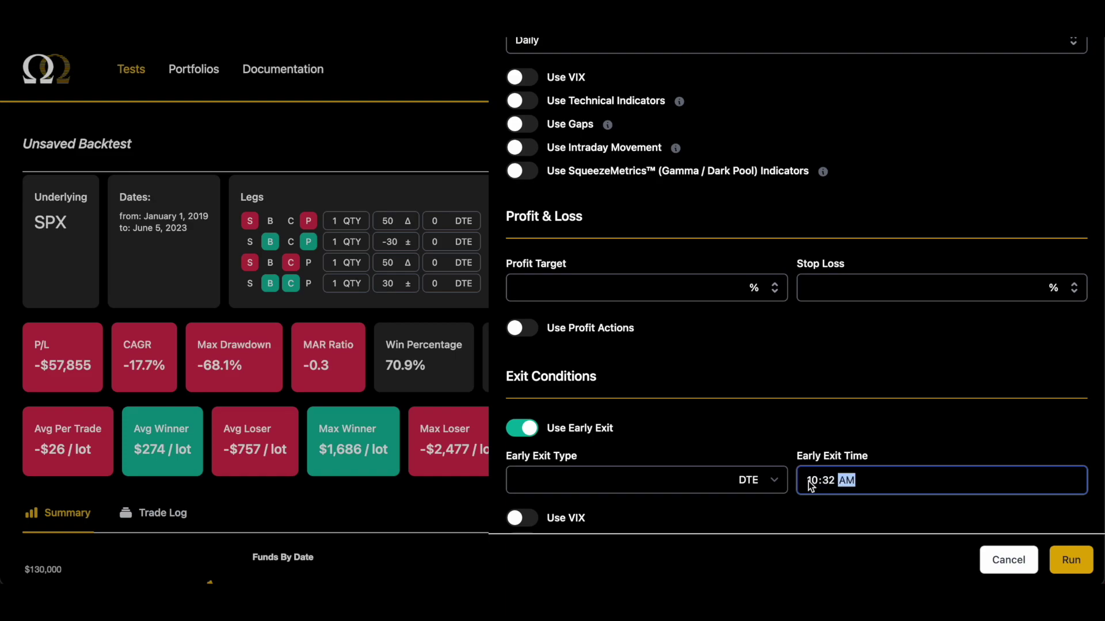
pyautogui.scroll(-12, 811, 483)
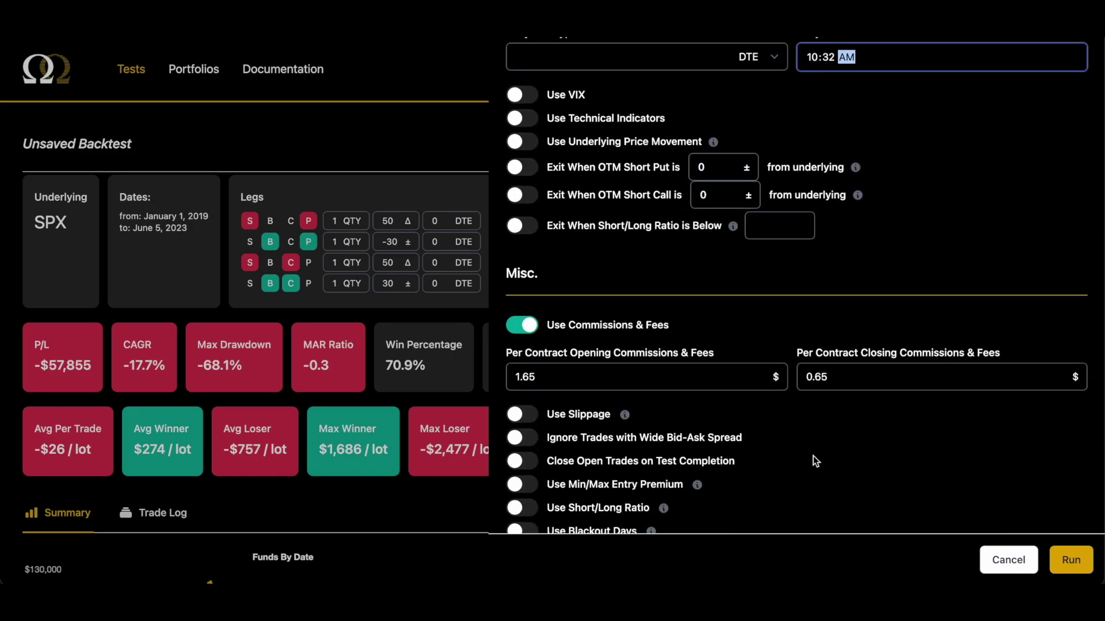
pyautogui.click(530, 351)
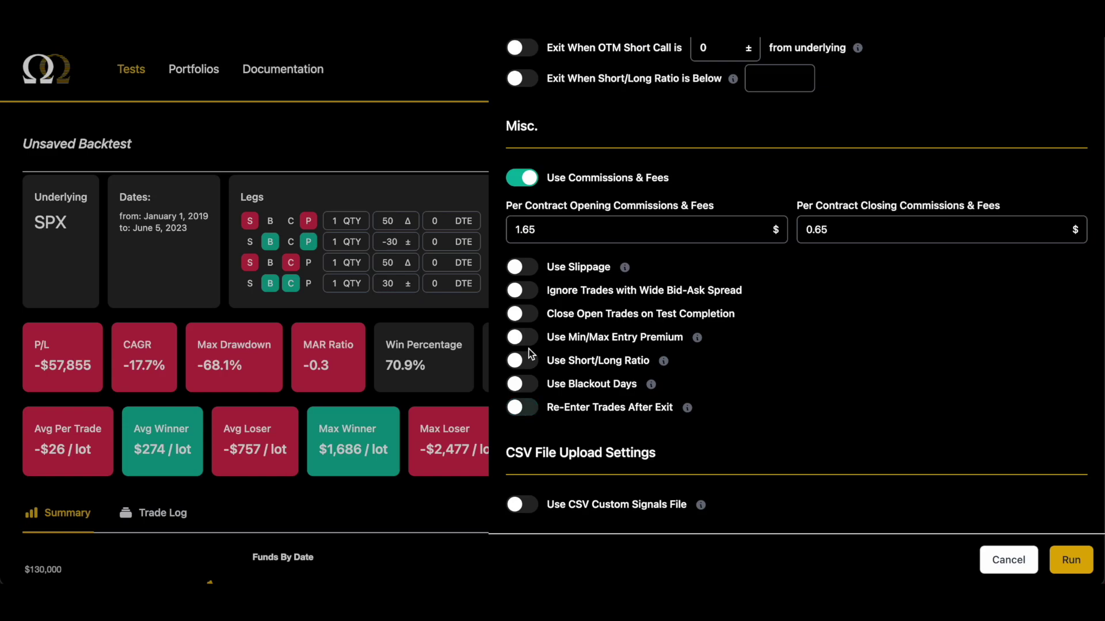
pyautogui.click(1070, 559)
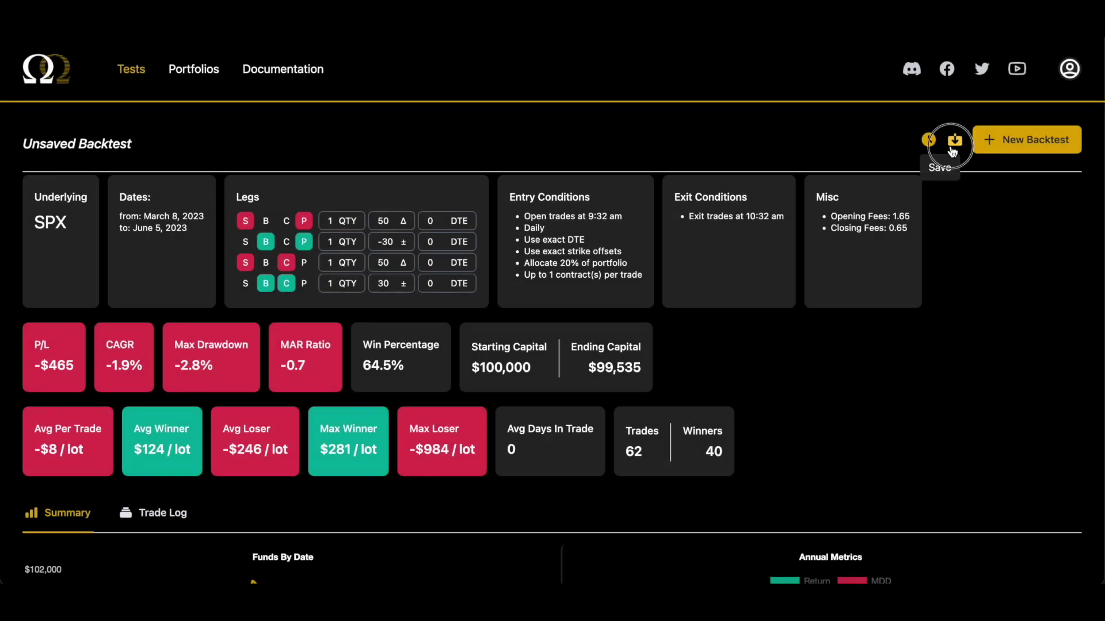
# Save the backtest as 'TT IF - 932-1032' with the TT IF tag.
pyautogui.click(951, 142)
pyautogui.click(590, 199)
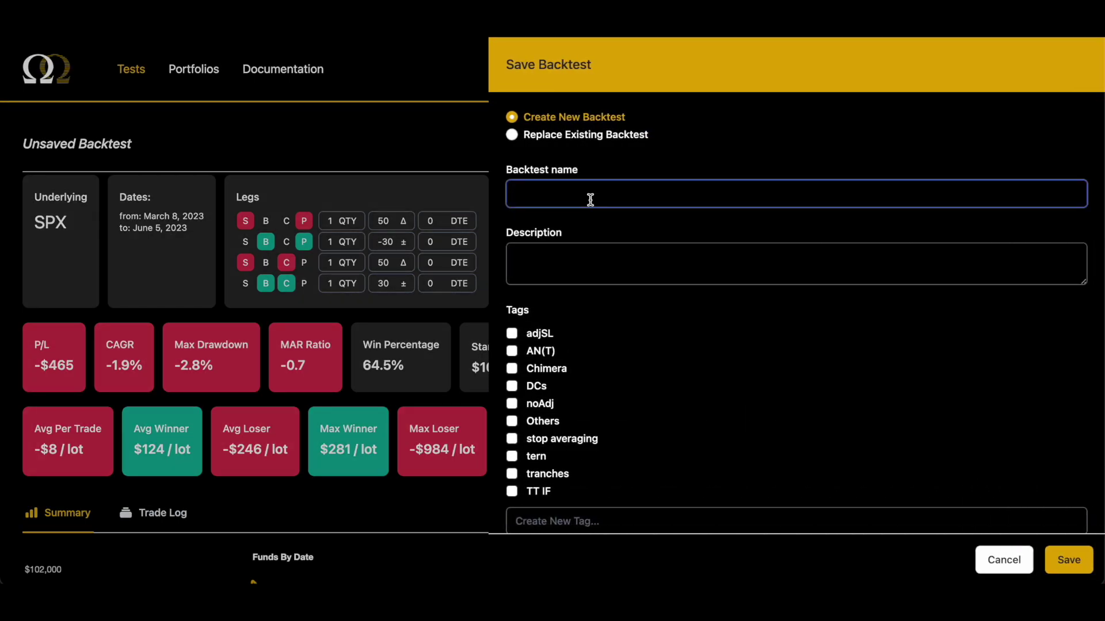
pyautogui.write('TT IF - 932-1032')
pyautogui.scroll(-3, 526, 384)
pyautogui.click(512, 419)
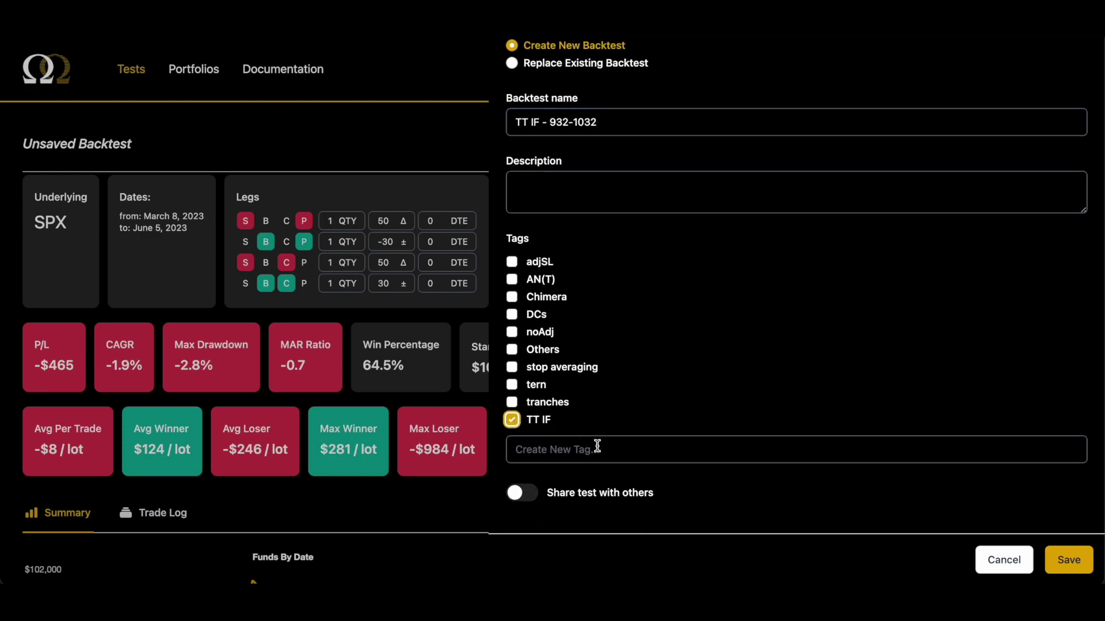
pyautogui.click(1069, 561)
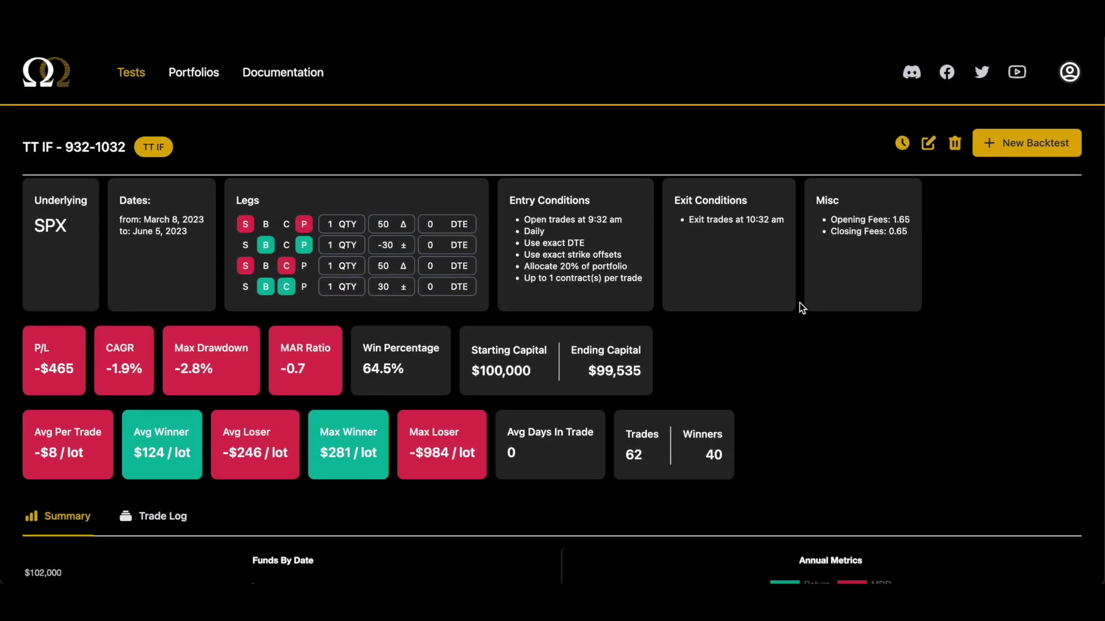
pyautogui.scroll(-1, 799, 307)
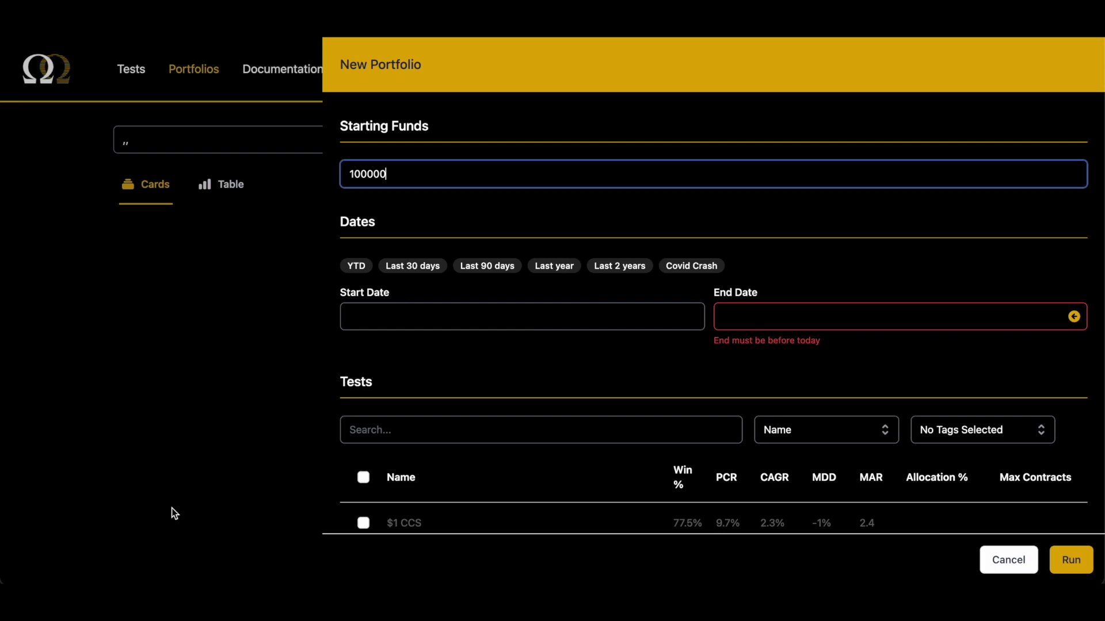
# Set the new portfolio's dates to 01/01/2019 through 06/05/2023.
pyautogui.click(403, 314)
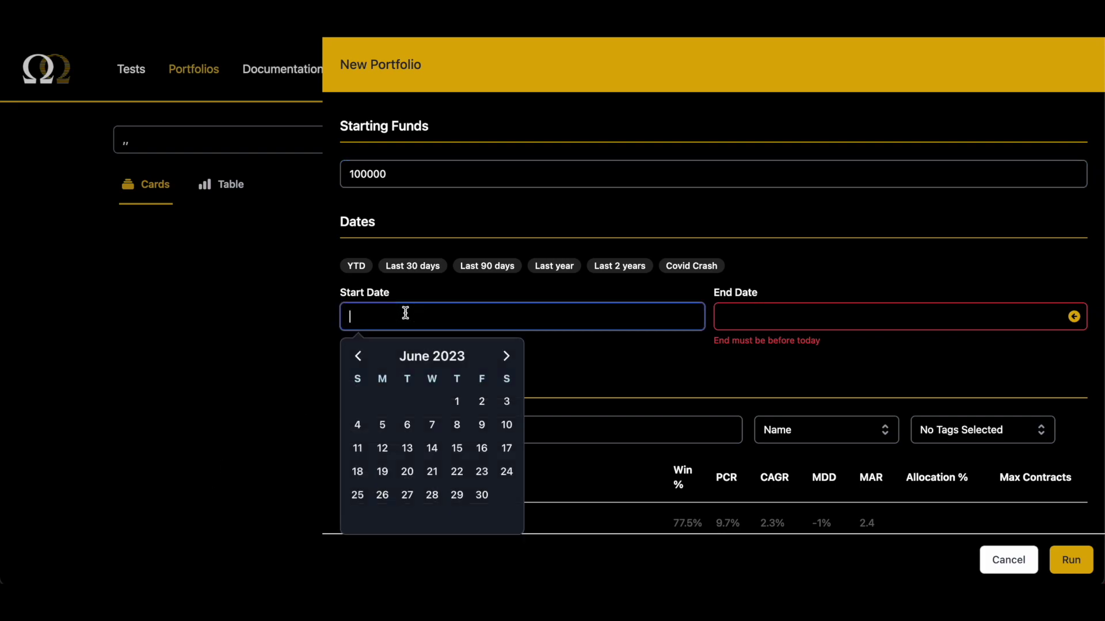
pyautogui.write('01/01/2019')
pyautogui.click(838, 253)
pyautogui.click(1072, 316)
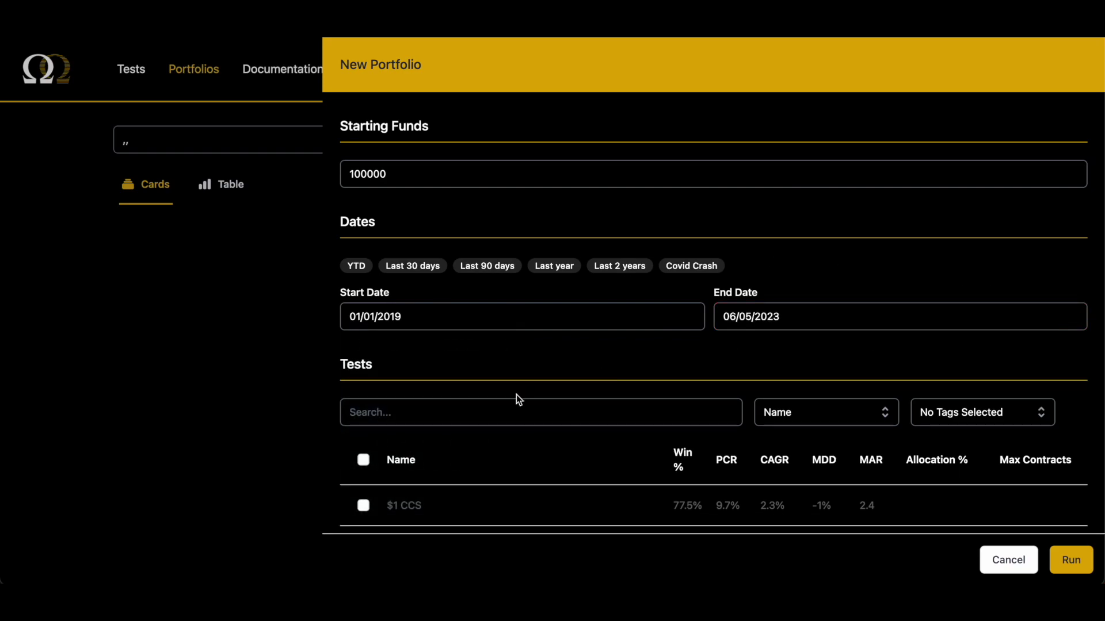
pyautogui.scroll(-4, 517, 398)
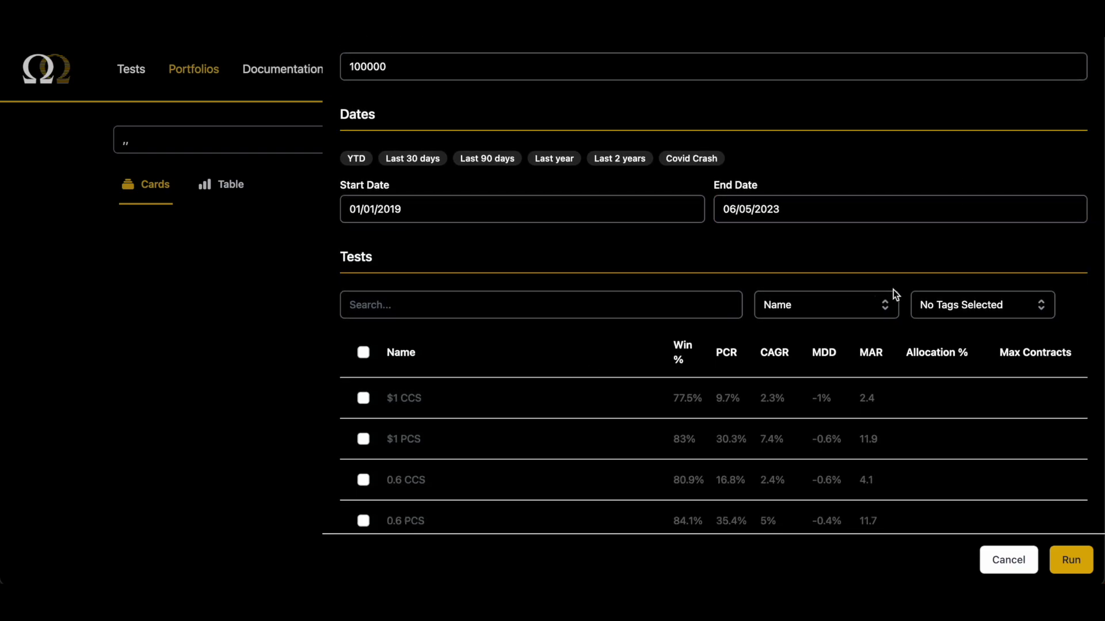
# Select all seven TT IFs tests and run the portfolio.
pyautogui.click(613, 302)
pyautogui.write('TT IF')
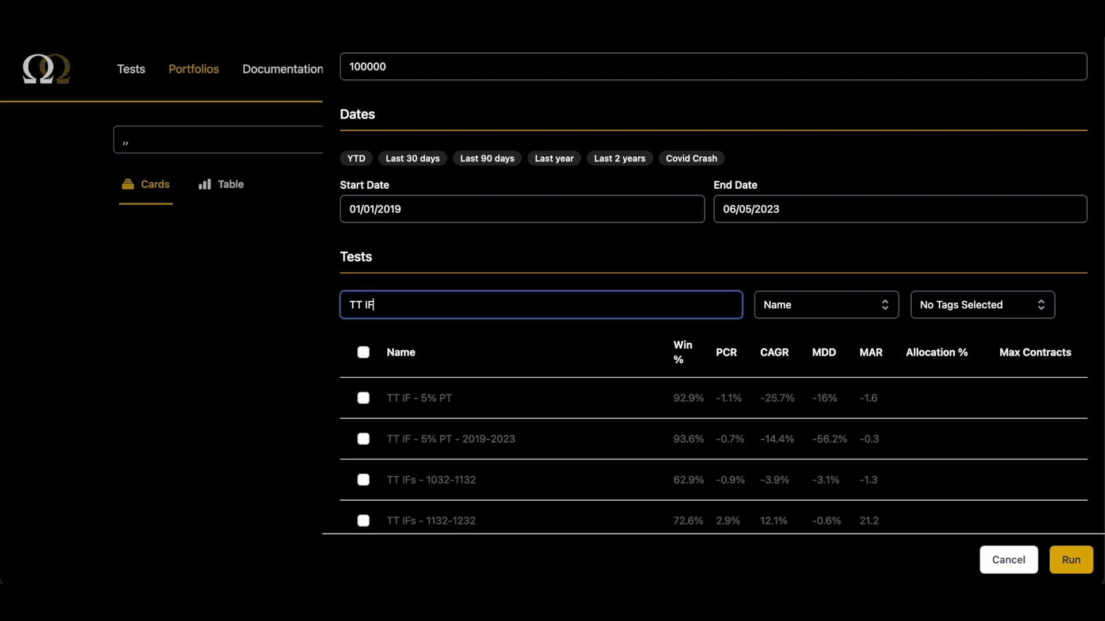
pyautogui.write('s')
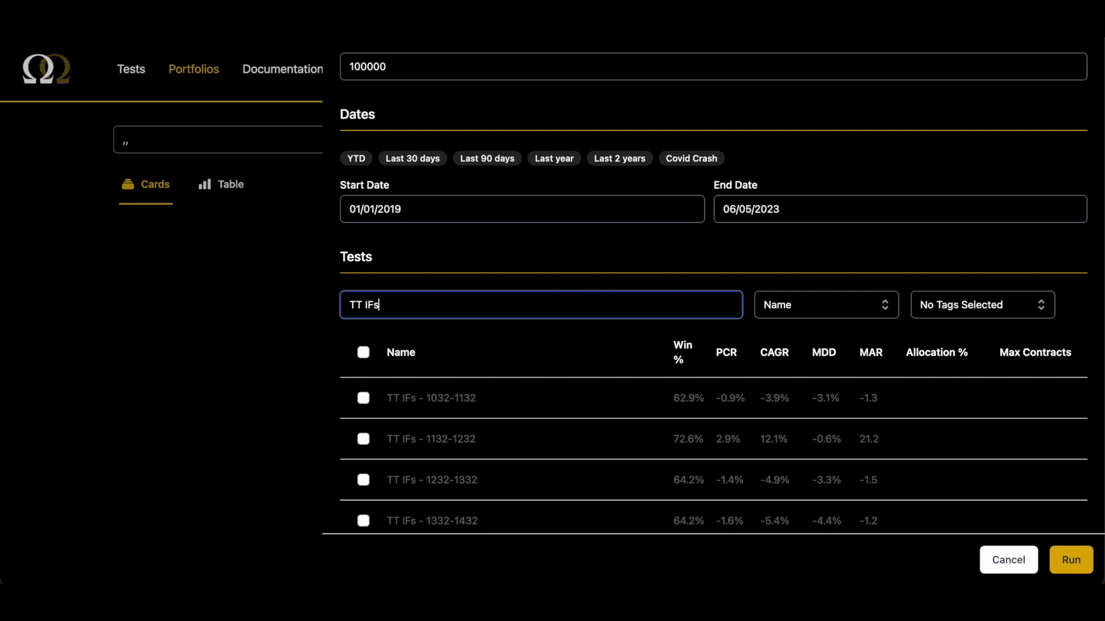
pyautogui.click(363, 352)
pyautogui.scroll(-3, 363, 355)
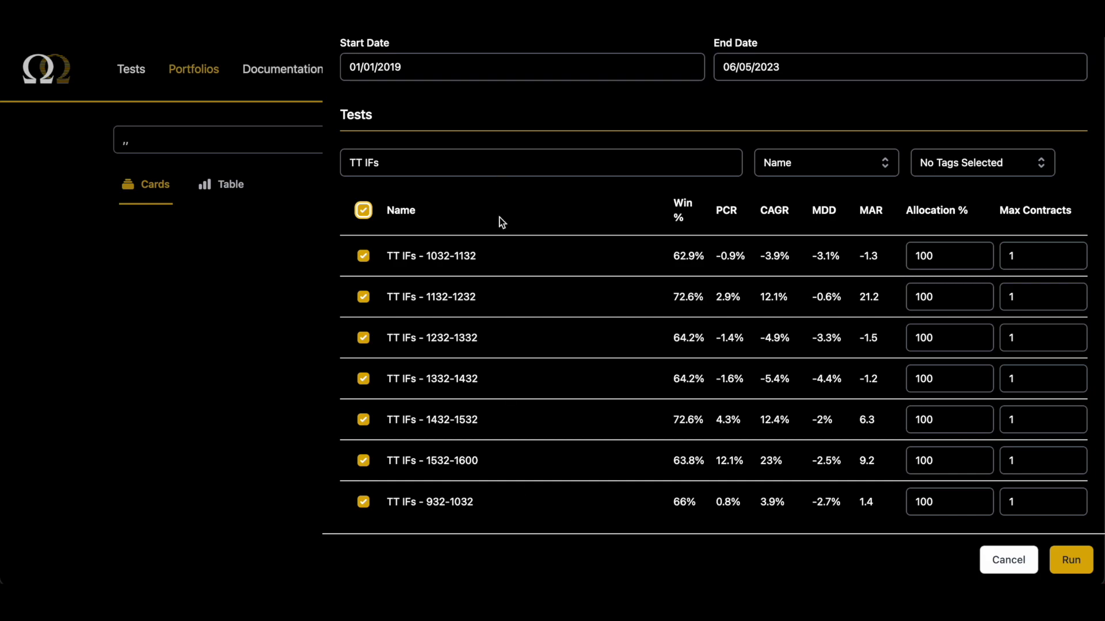
pyautogui.click(1071, 560)
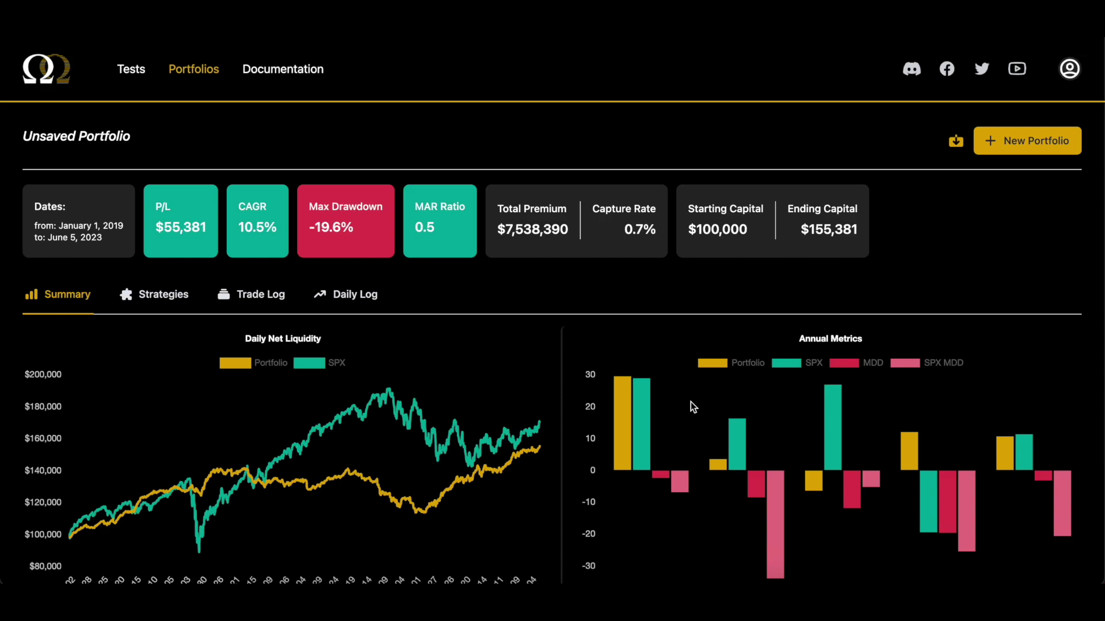
# Scroll through the portfolio Summary charts ($55,381 P/L, 10.5% CAGR) compared with SPX.
pyautogui.scroll(-2, 691, 402)
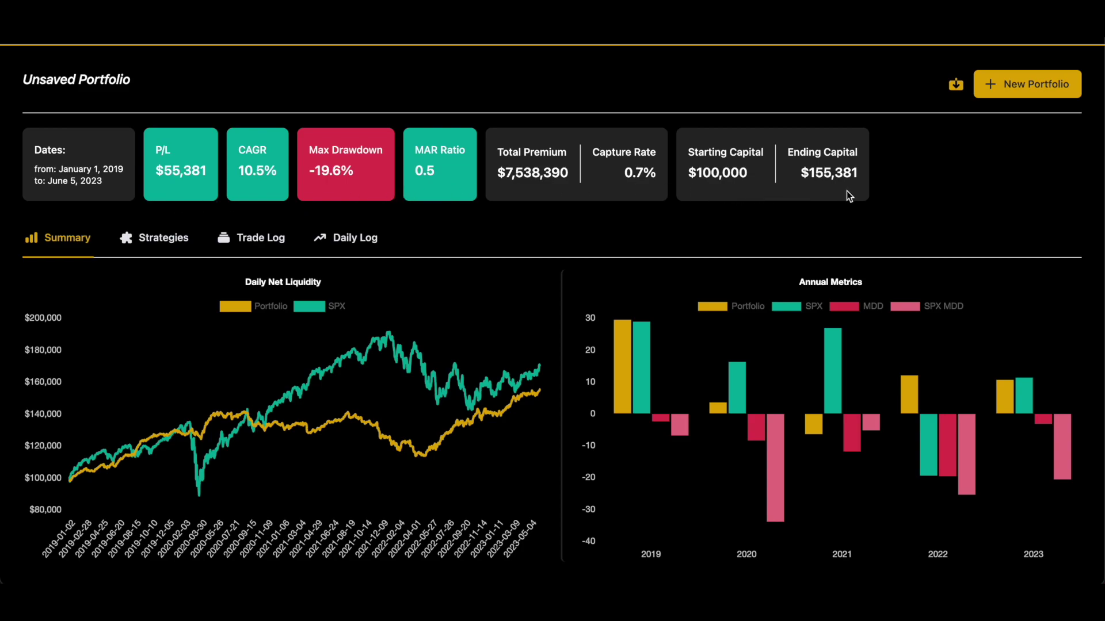
pyautogui.scroll(1, 847, 196)
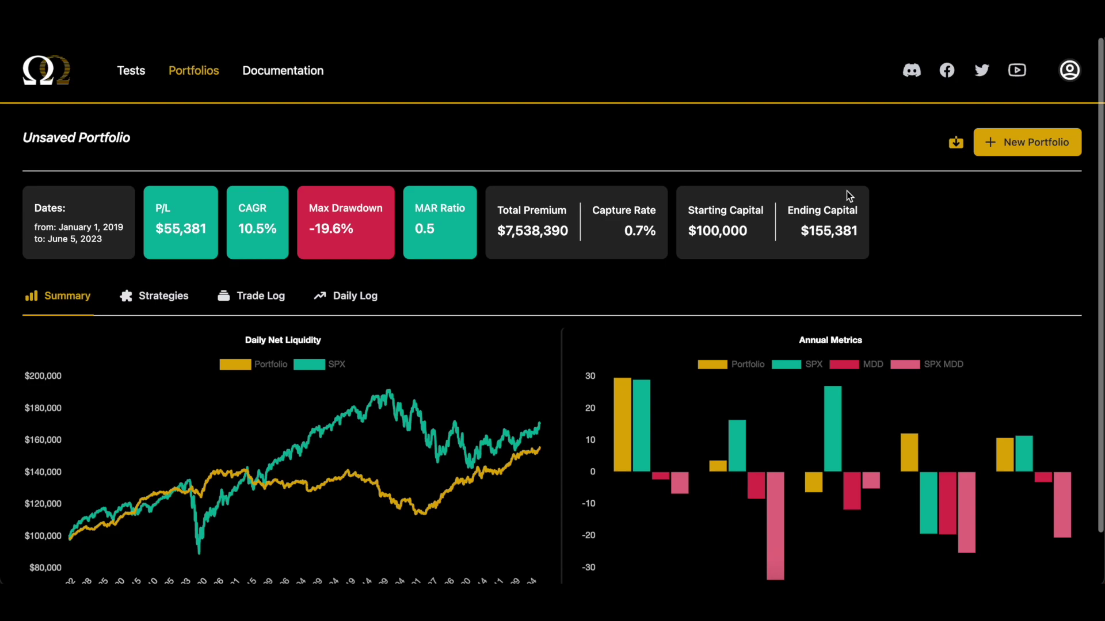